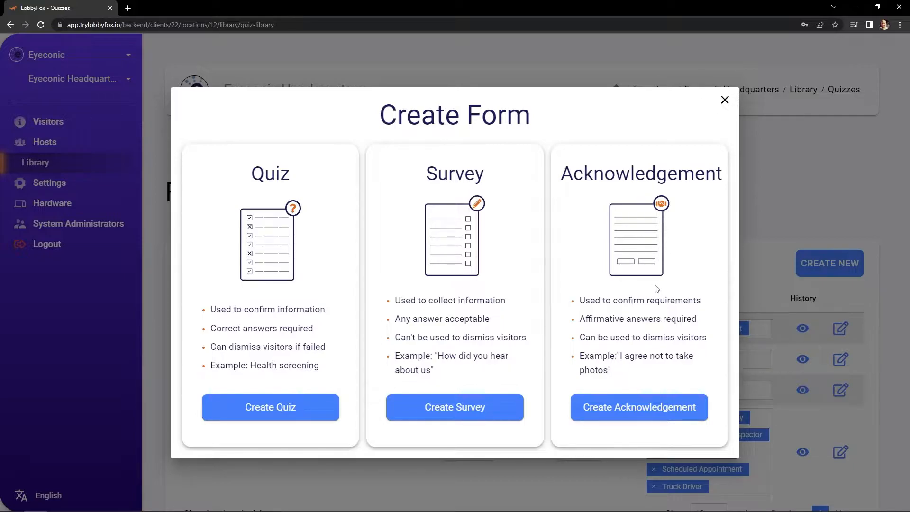
# Step: Create a new quiz form named "Covid Quiz" and set its re-serve period to 7 days
pyautogui.click(255, 413)
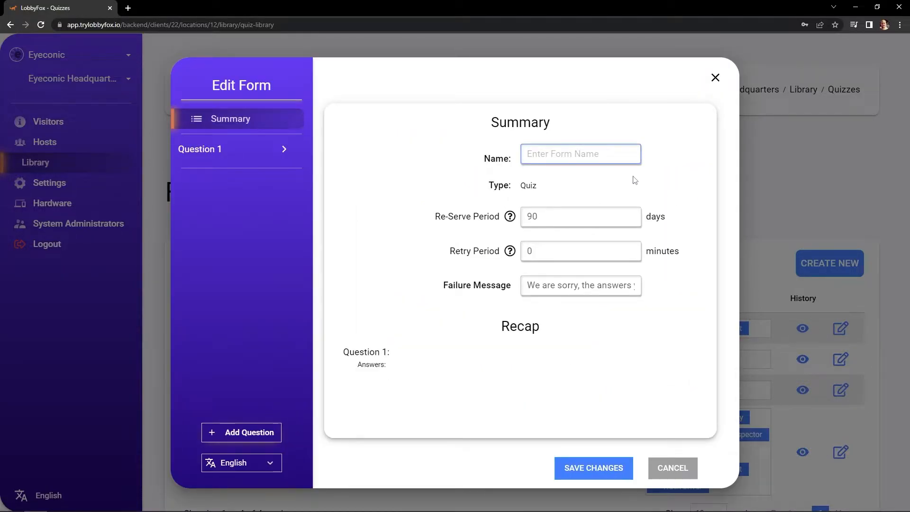
pyautogui.write('Covid Quiz')
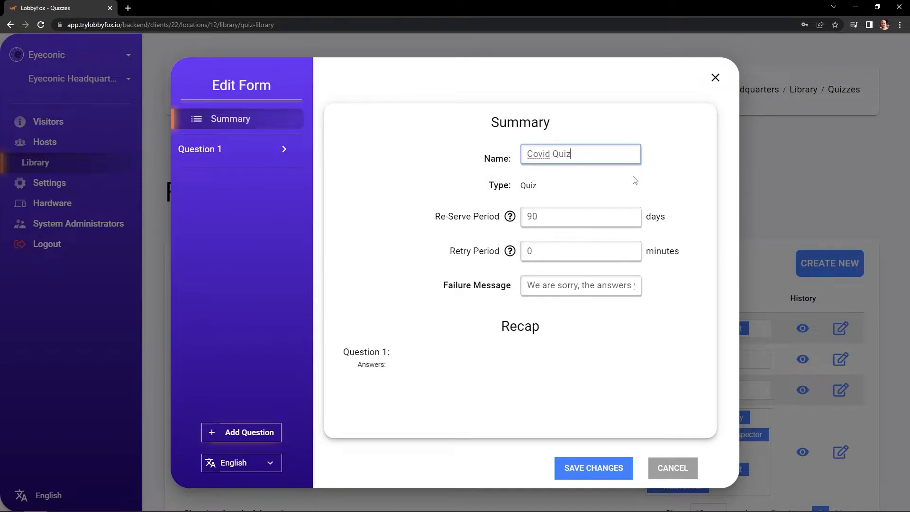
pyautogui.click(557, 216)
pyautogui.doubleClick(561, 218)
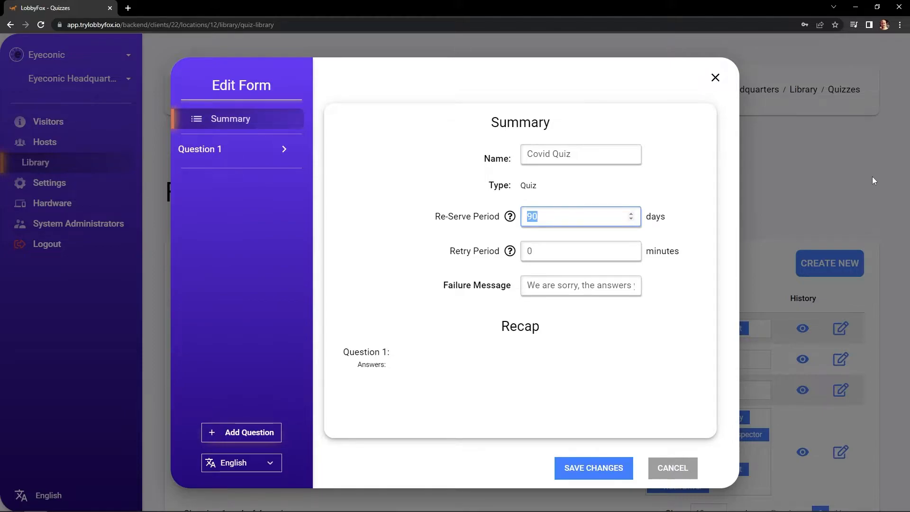
pyautogui.write('7')
pyautogui.click(554, 252)
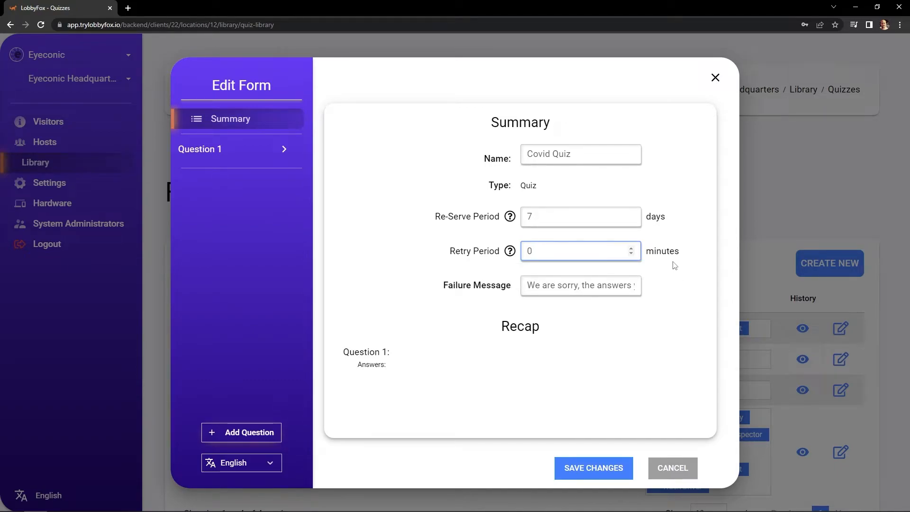
# Step: Replace the failure message with "Sorry, you have failed the covid quiz, please try again once you have been symptom free for more than 48 hours."
pyautogui.click(581, 290)
pyautogui.hotkey('ctrl', 'a')
pyautogui.press('BackSpace')
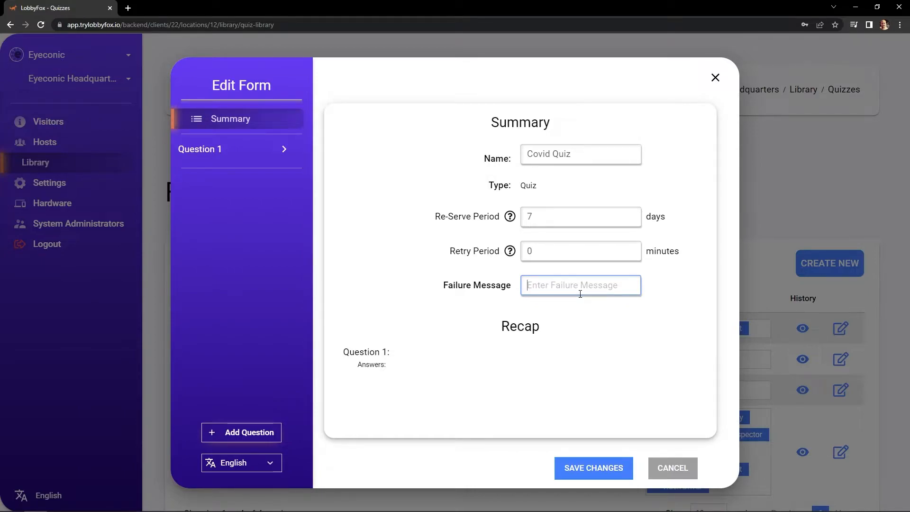
pyautogui.write('So')
pyautogui.write('rry, you have failed ')
pyautogui.write('the cov')
pyautogui.write('id quiz')
pyautogui.write(', please')
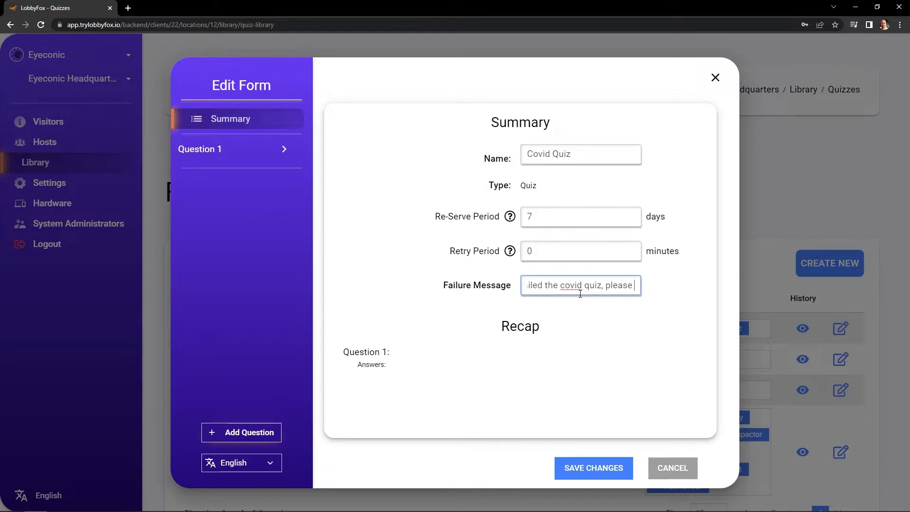
pyautogui.write(' try agai')
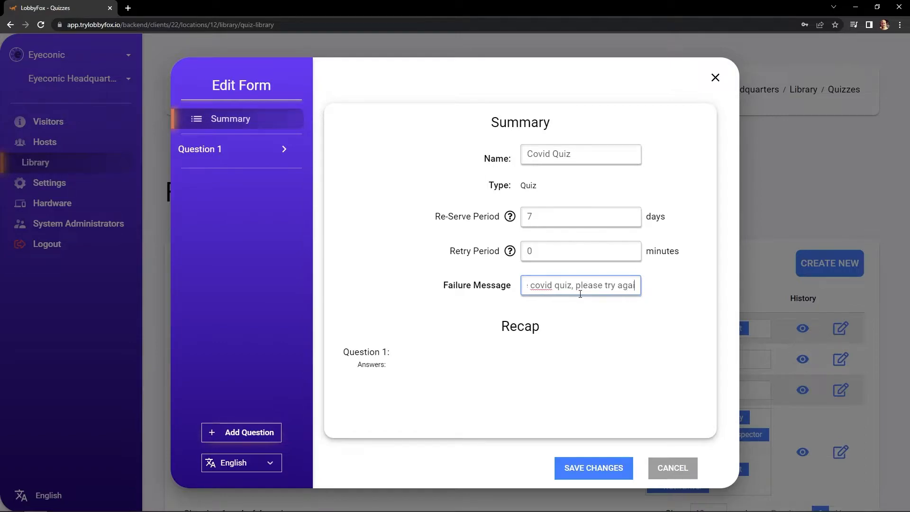
pyautogui.write('n once yo')
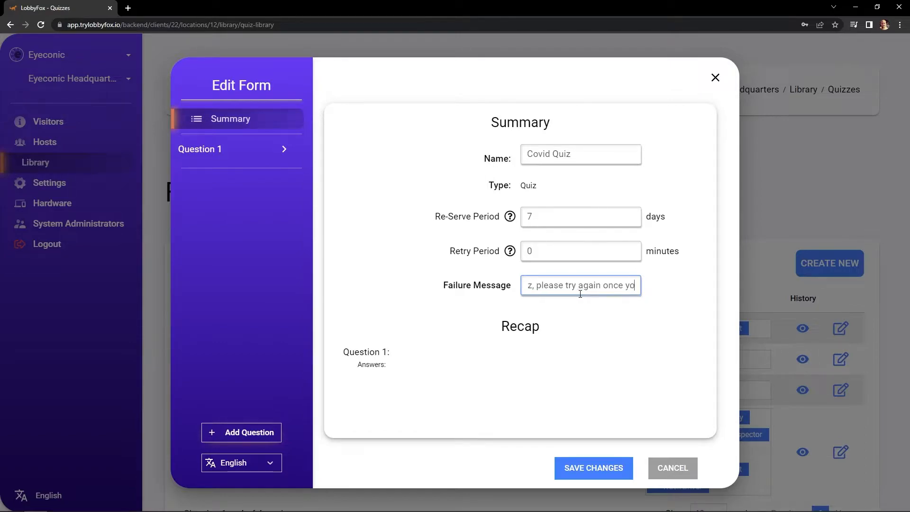
pyautogui.write('u have been symptom free ')
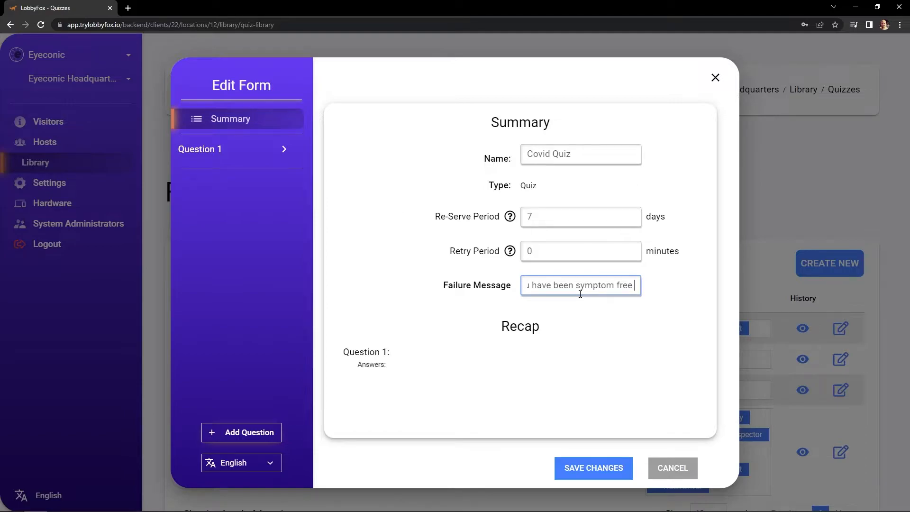
pyautogui.write('for more than 48 hours.')
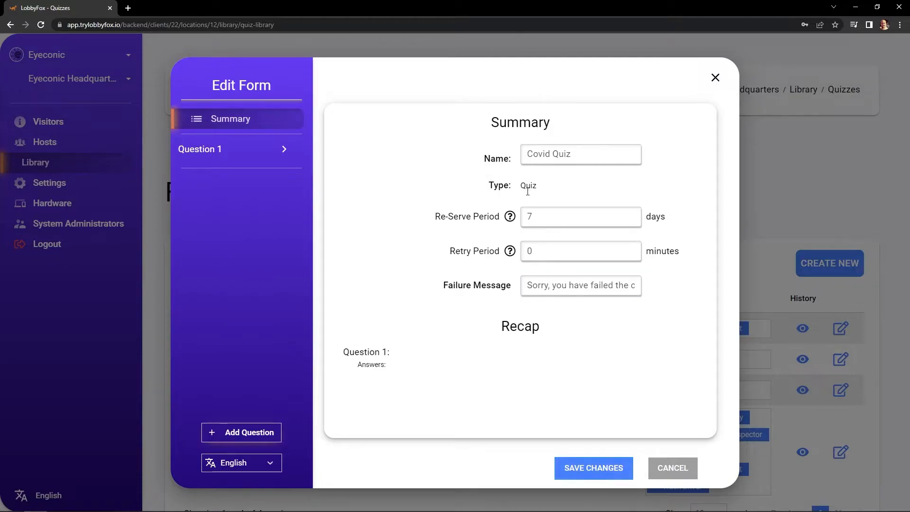
# Step: Change the quiz's re-serve period to 2 days
pyautogui.doubleClick(544, 216)
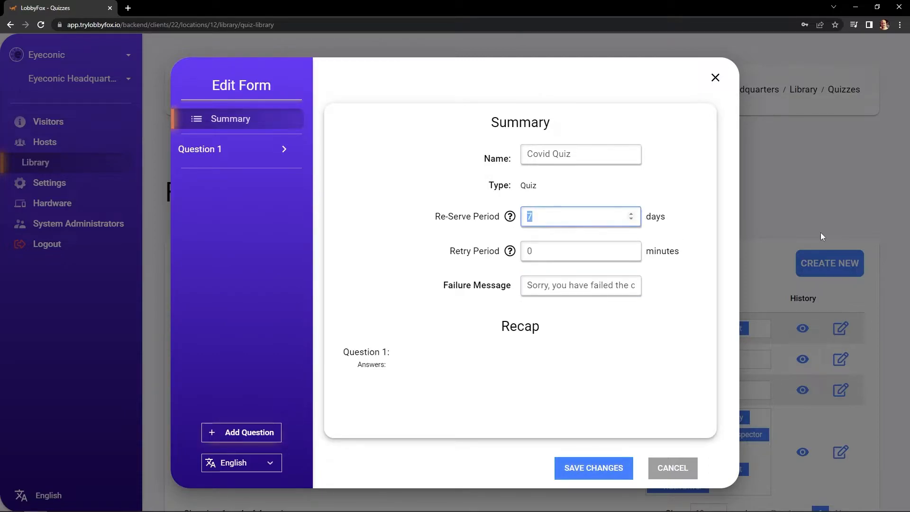
pyautogui.write('2')
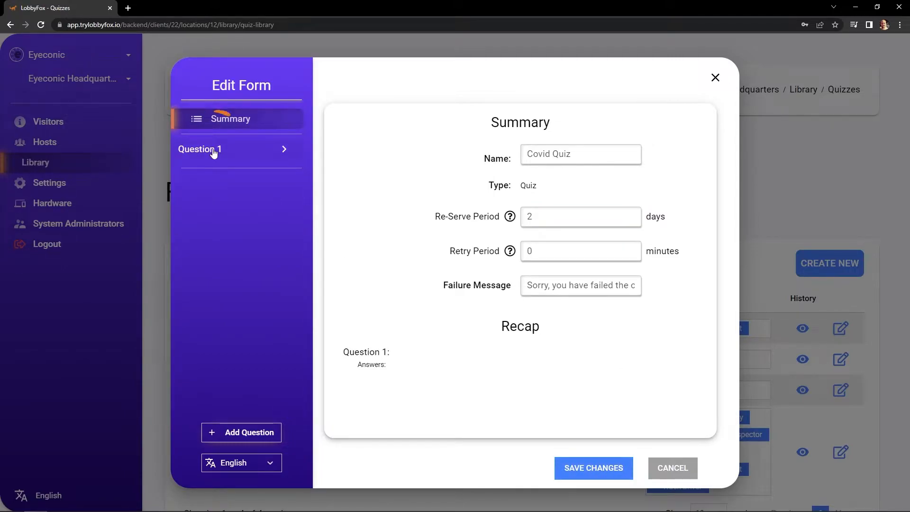
# Step: Fill in question 1 as "Do you currently have a fever?" with the answers No, marked correct, and Yes, left incorrect
pyautogui.click(192, 150)
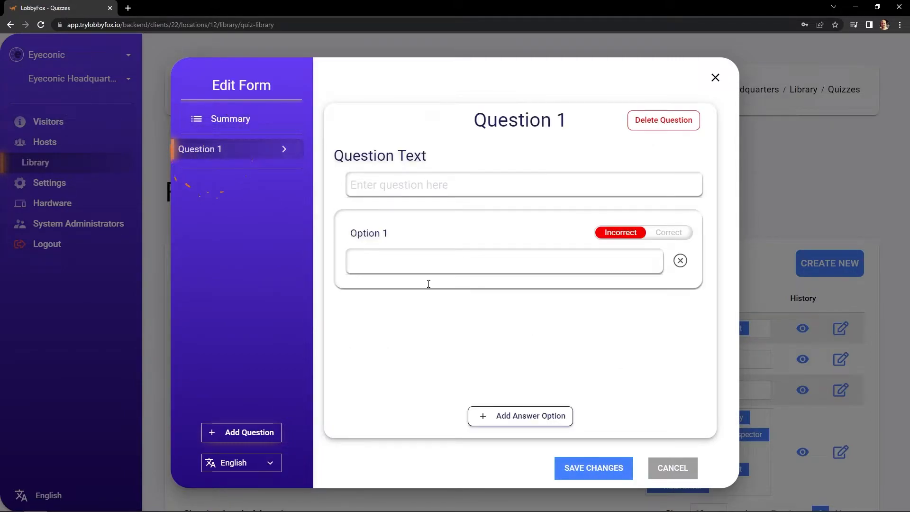
pyautogui.click(478, 188)
pyautogui.write('Do you currently ha')
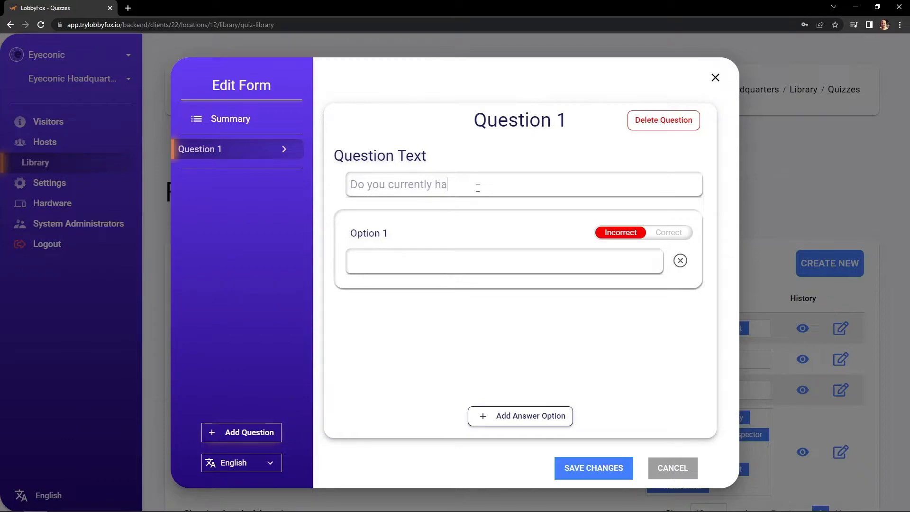
pyautogui.write('ve a fever?')
pyautogui.click(442, 269)
pyautogui.write('No')
pyautogui.click(514, 423)
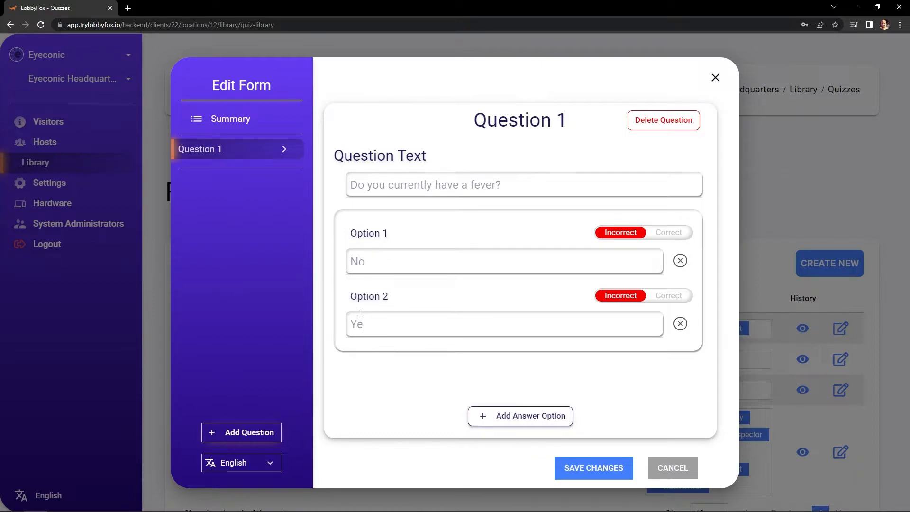
pyautogui.click(674, 237)
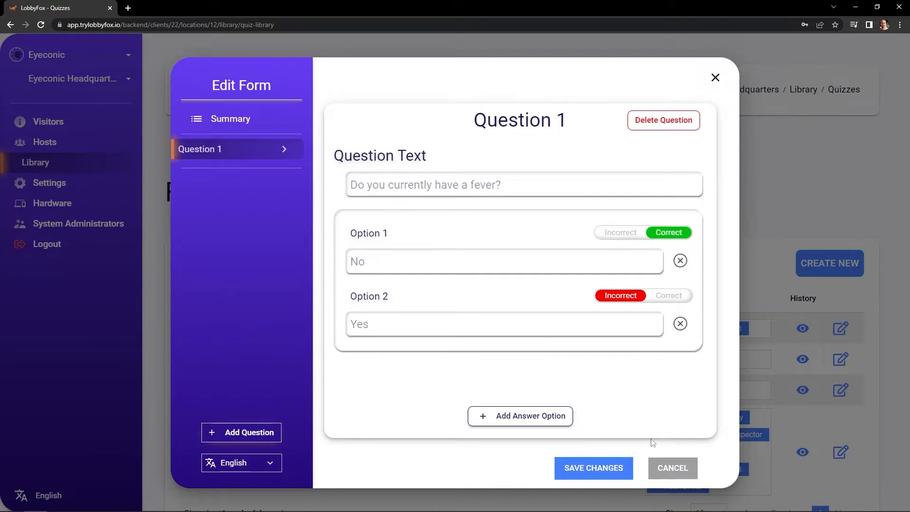
# Step: Add a second question, "Are you experiencing any common cold symptoms?", with the answers Yes, left incorrect, and No, marked correct
pyautogui.click(235, 437)
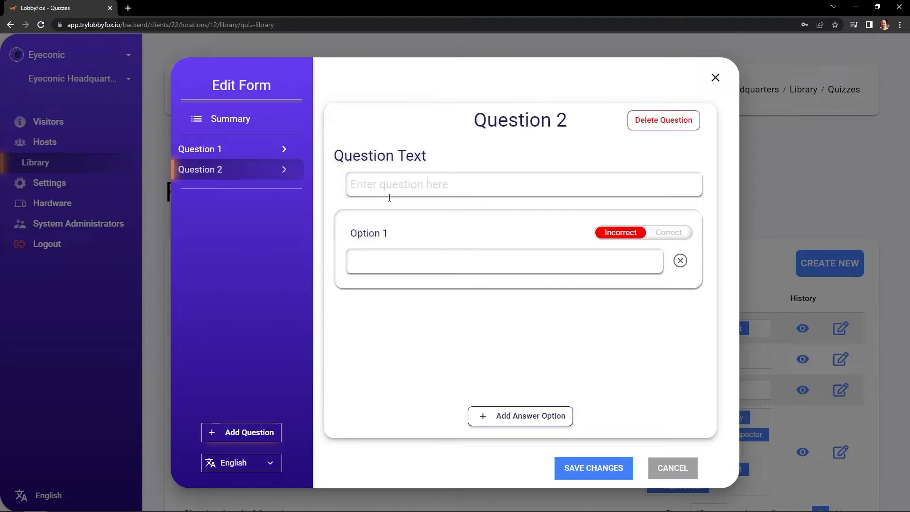
pyautogui.write('Are you experiencing any common cold')
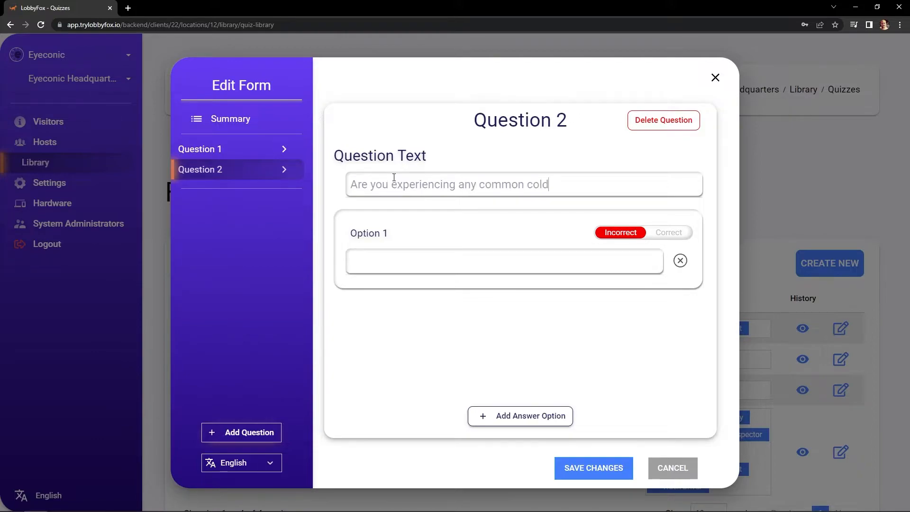
pyautogui.write(' symptoms?')
pyautogui.click(400, 259)
pyautogui.write('Yes')
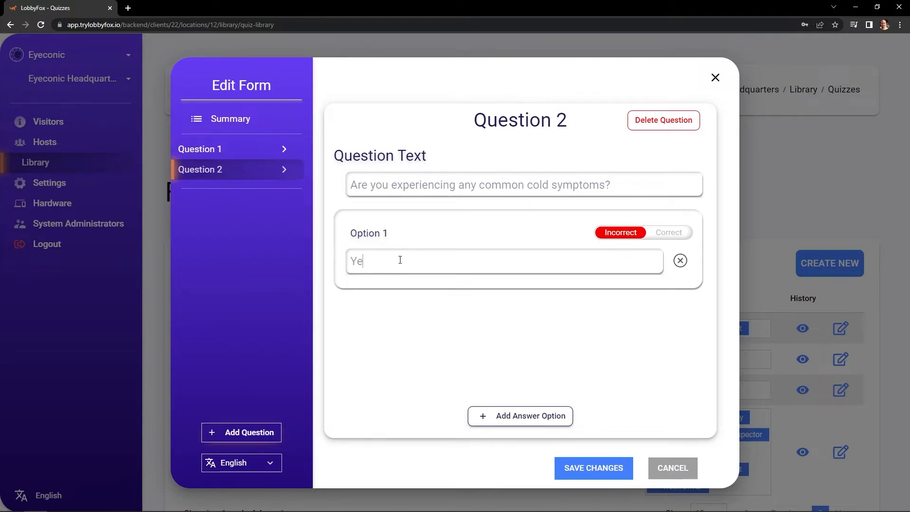
pyautogui.click(527, 416)
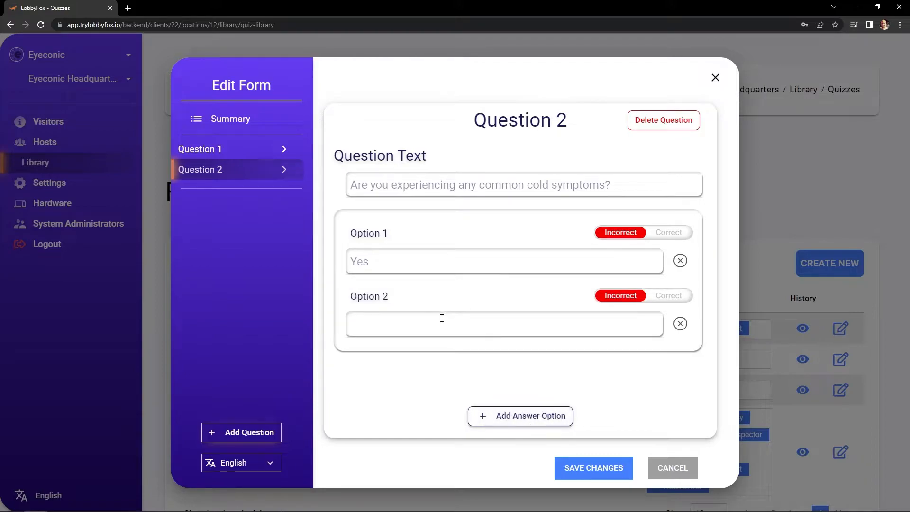
pyautogui.write('No')
pyautogui.click(669, 296)
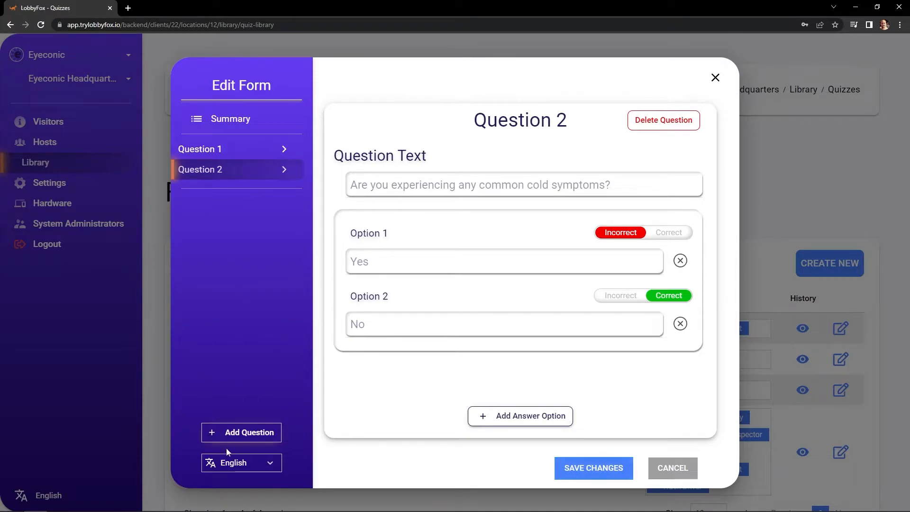
# Step: Add a third question reading "Have you been in contact with anyone that has tested positive for Covid in the last 7 days?"
pyautogui.click(251, 441)
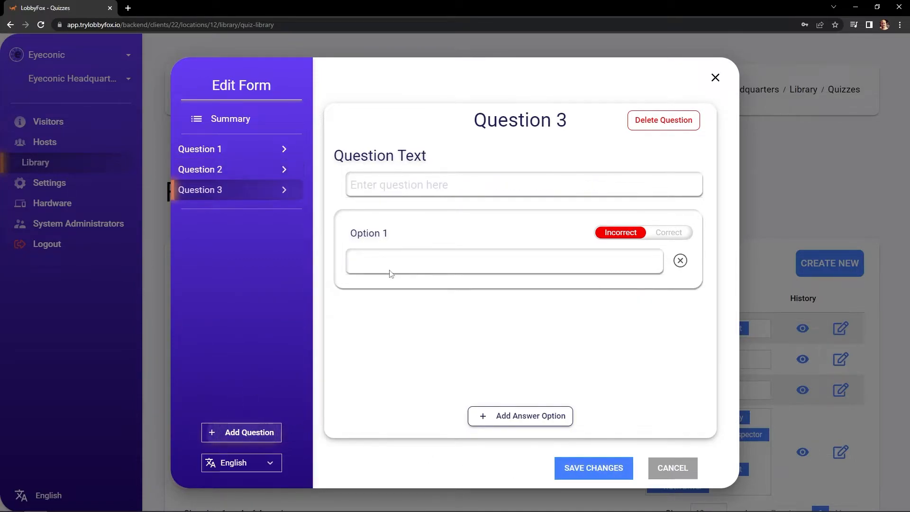
pyautogui.write('Hav')
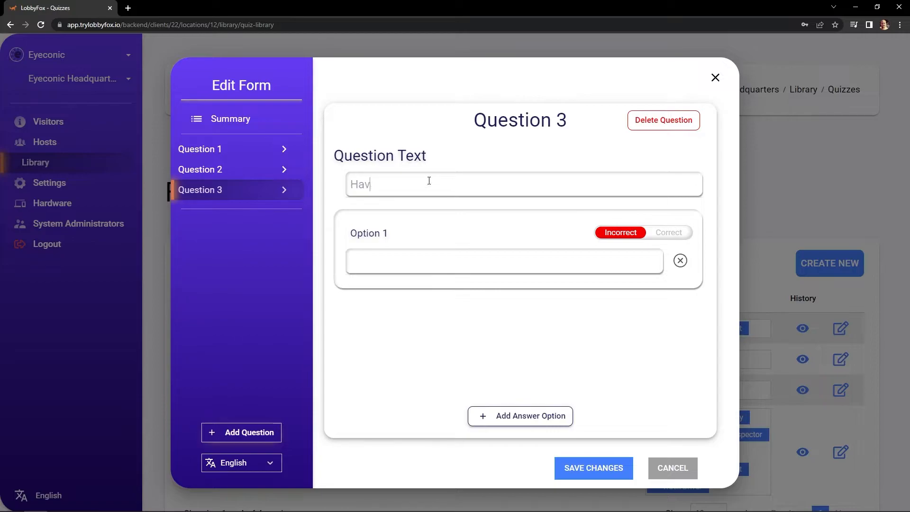
pyautogui.write('e you been in contact wit')
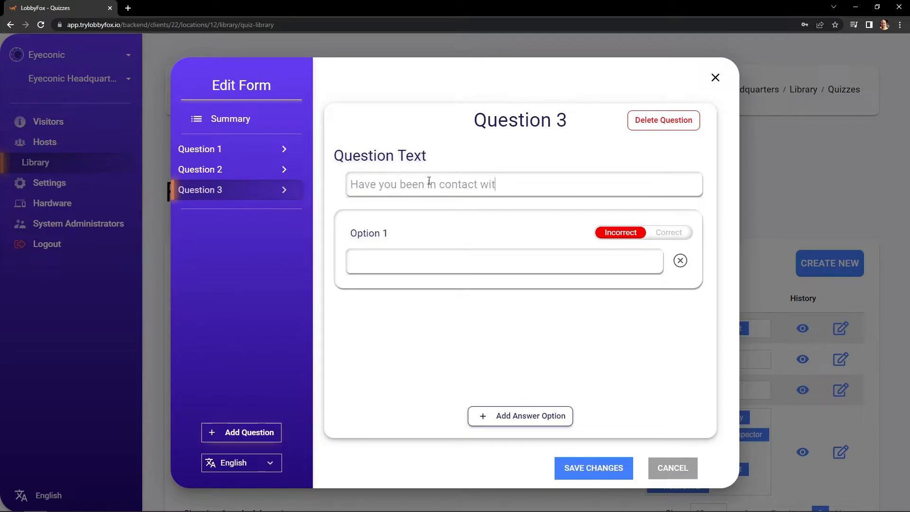
pyautogui.write('h anyone that has tes')
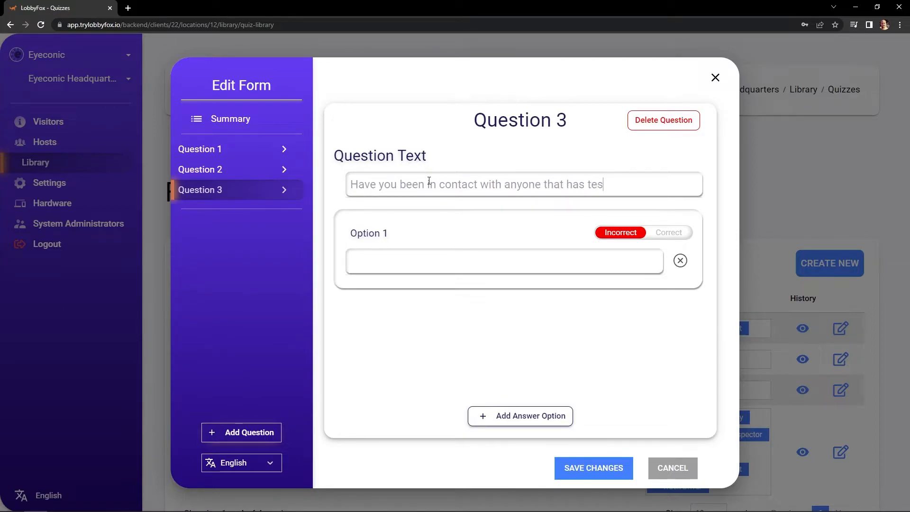
pyautogui.write('ted positive for C')
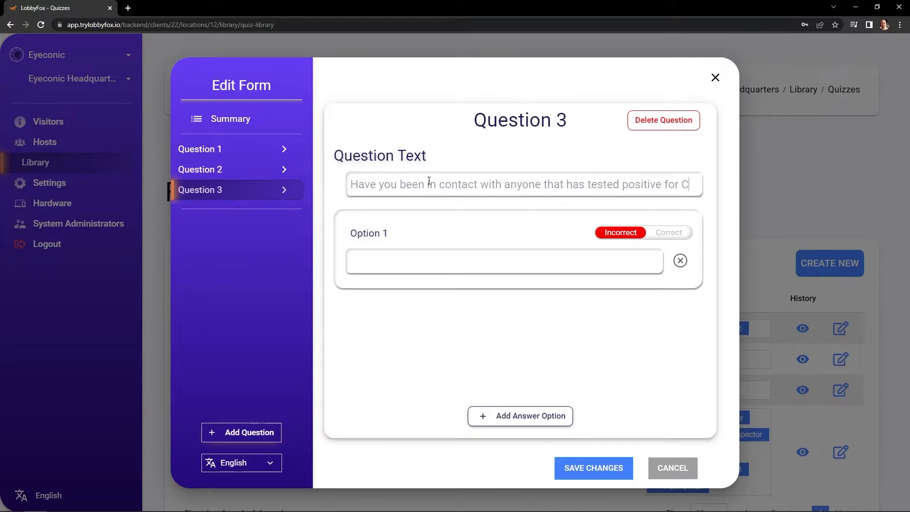
pyautogui.write('ovid in the last')
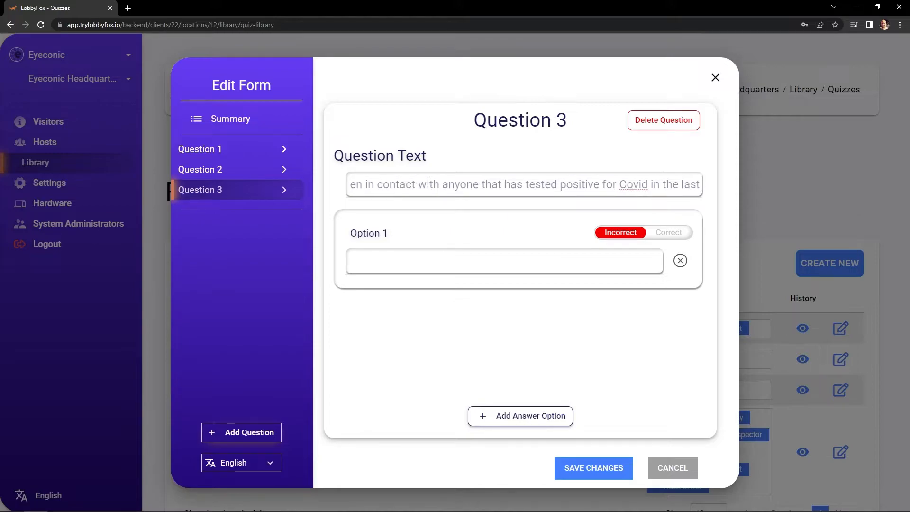
pyautogui.write(' 7 days?')
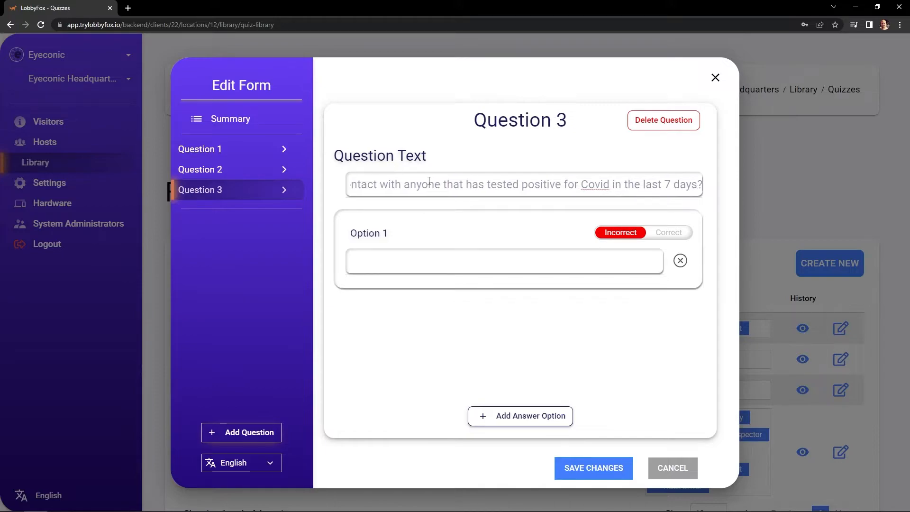
# Step: Give question 3 the answers Yes, left incorrect, and No, marked correct, and save the quiz
pyautogui.click(424, 260)
pyautogui.write('Yes')
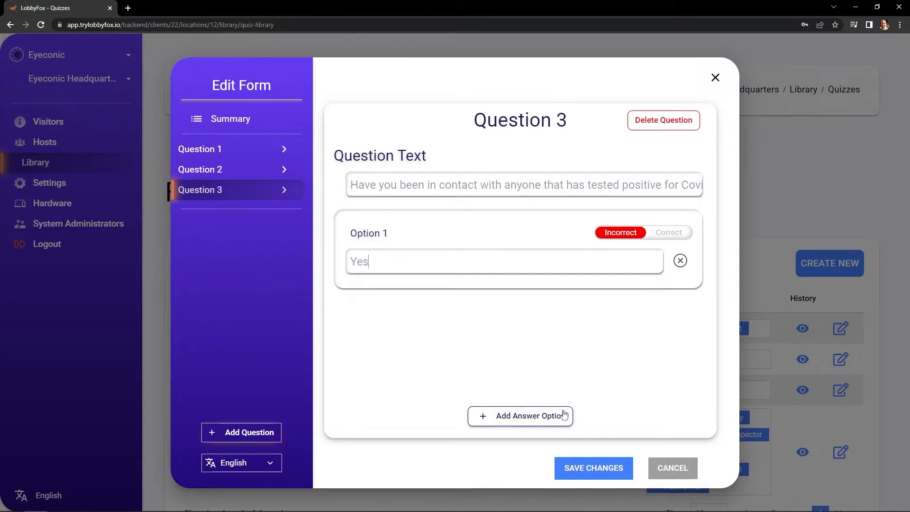
pyautogui.click(539, 419)
pyautogui.write('No')
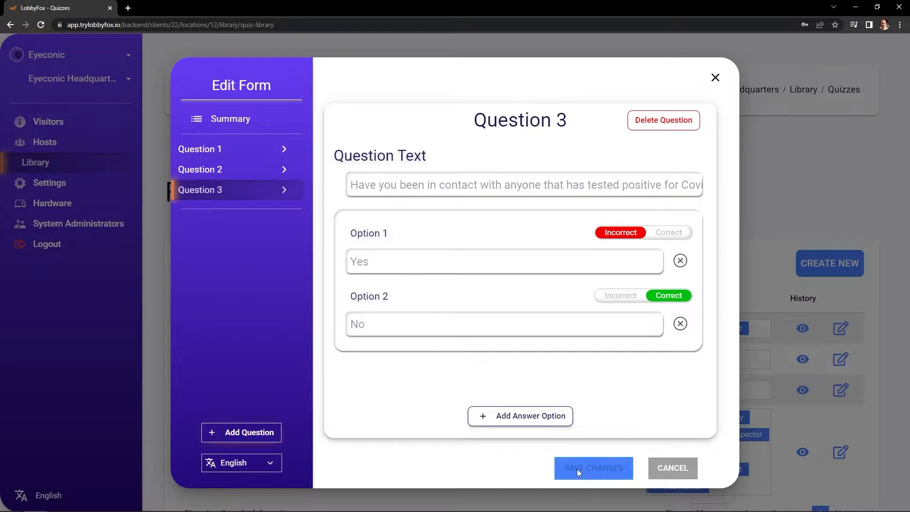
pyautogui.click(576, 468)
# Step: Assign the Covid Quiz to all visitor types in the forms list
pyautogui.scroll(-2, 363, 344)
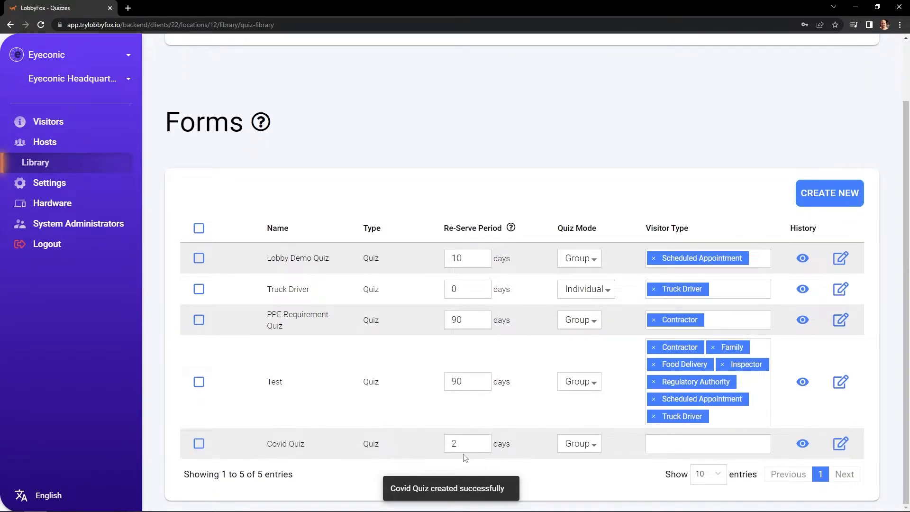
pyautogui.click(685, 446)
pyautogui.scroll(-1, 609, 442)
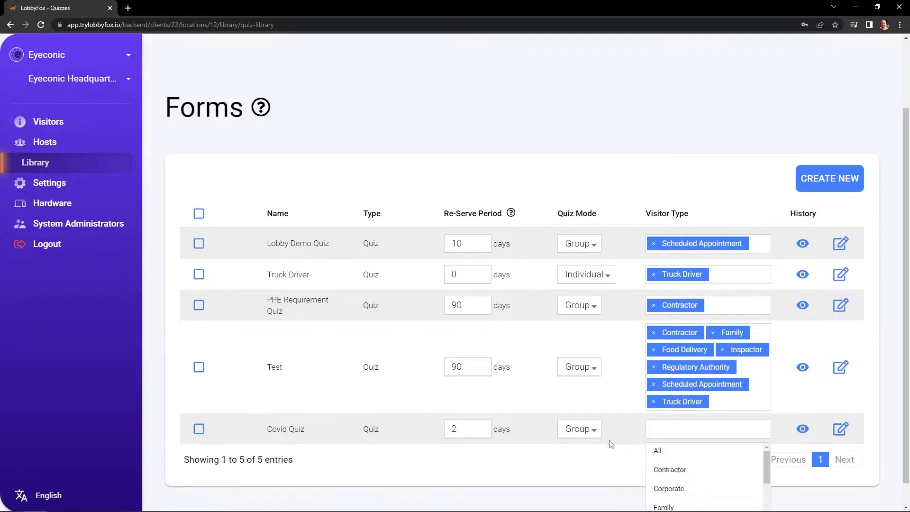
pyautogui.scroll(-3, 695, 454)
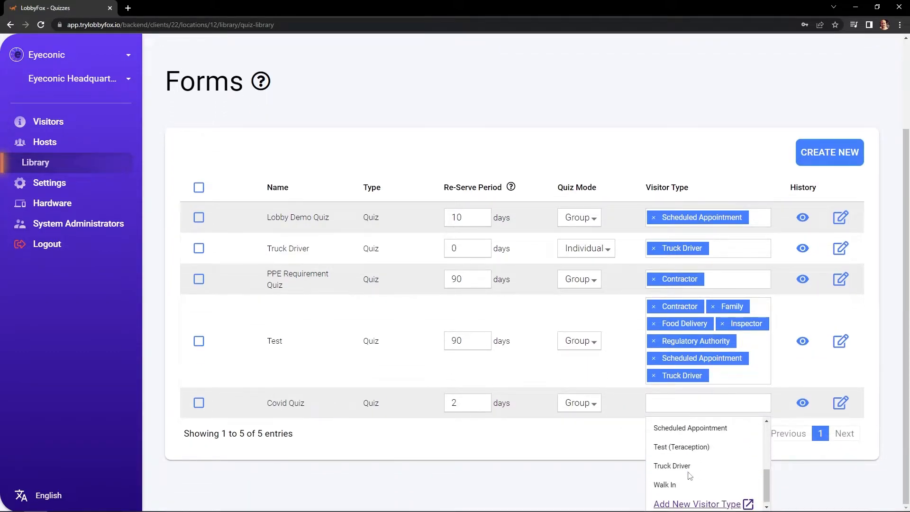
pyautogui.scroll(4, 688, 473)
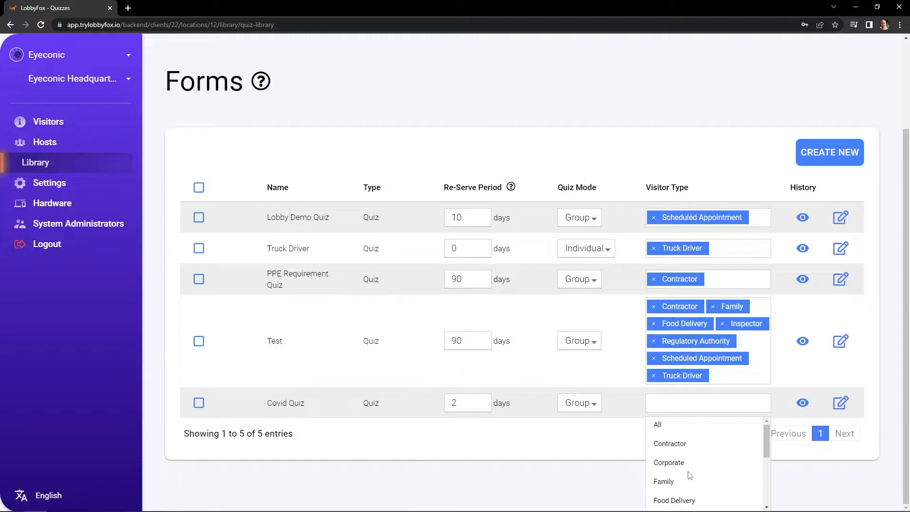
pyautogui.click(685, 434)
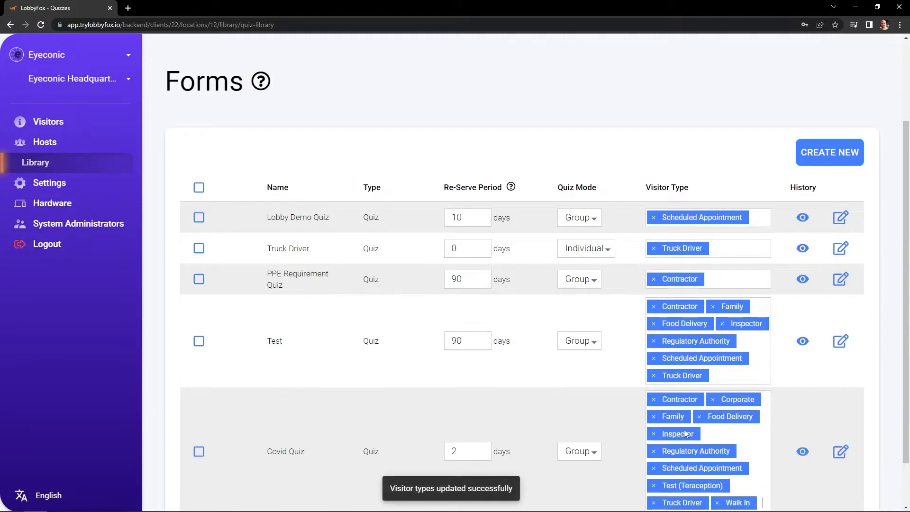
pyautogui.scroll(-1, 606, 434)
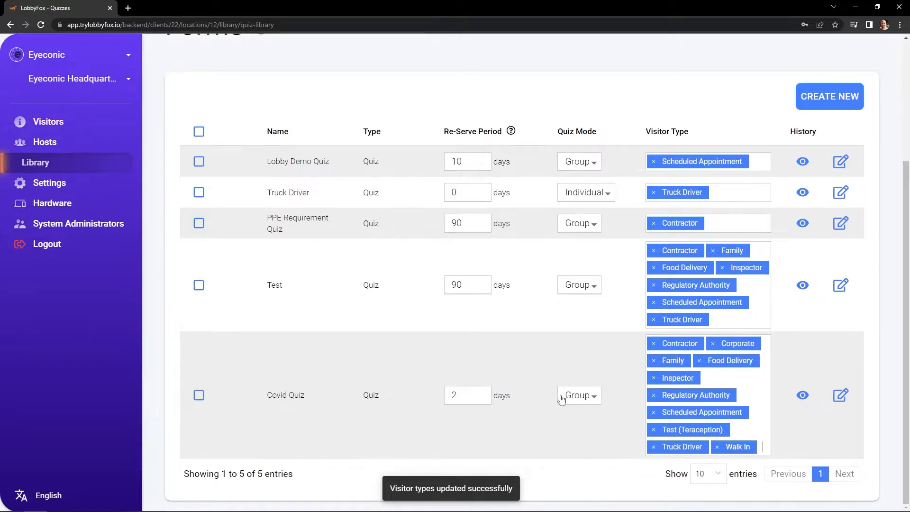
pyautogui.scroll(4, 560, 403)
pyautogui.scroll(-4, 560, 404)
pyautogui.scroll(3, 560, 403)
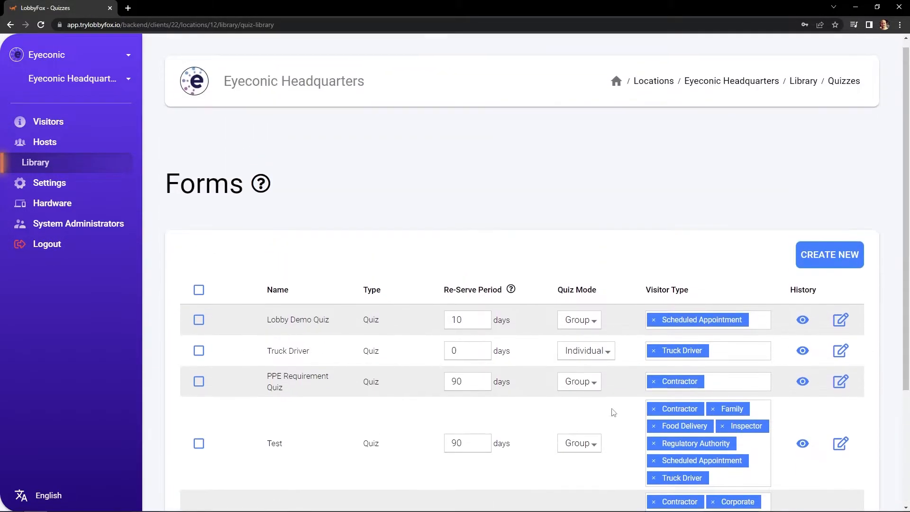
pyautogui.scroll(-3, 561, 396)
pyautogui.scroll(1, 566, 326)
pyautogui.scroll(1, 566, 326)
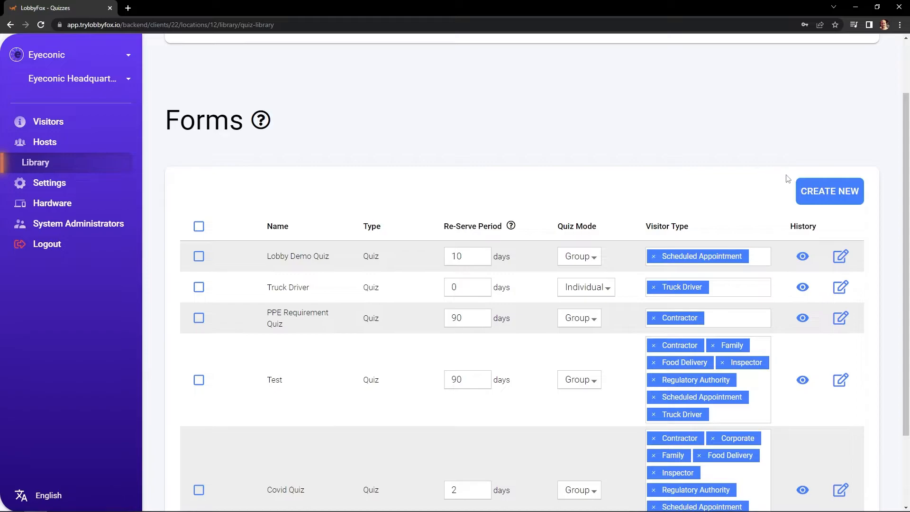
# Step: Create an acknowledgement form named "Safety Guideline Acknowledgement" with a re-serve period of 30 days
pyautogui.click(822, 193)
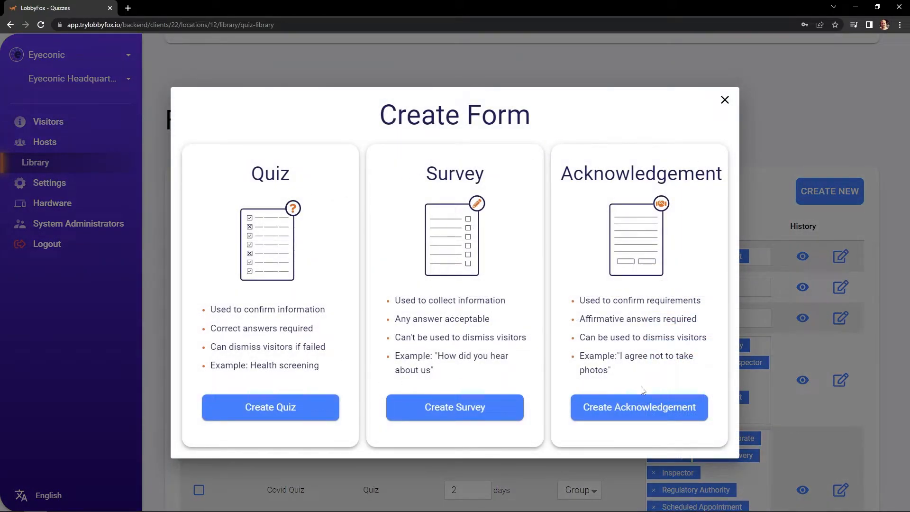
pyautogui.click(632, 414)
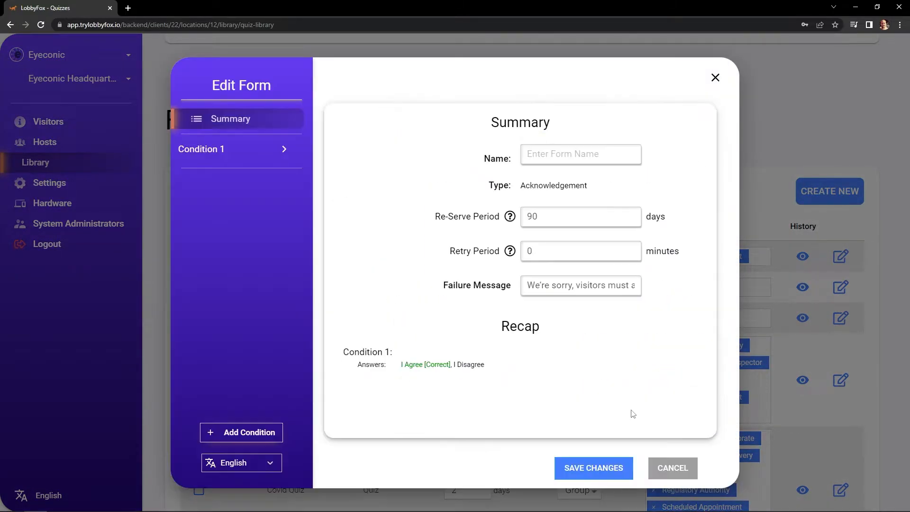
pyautogui.click(563, 157)
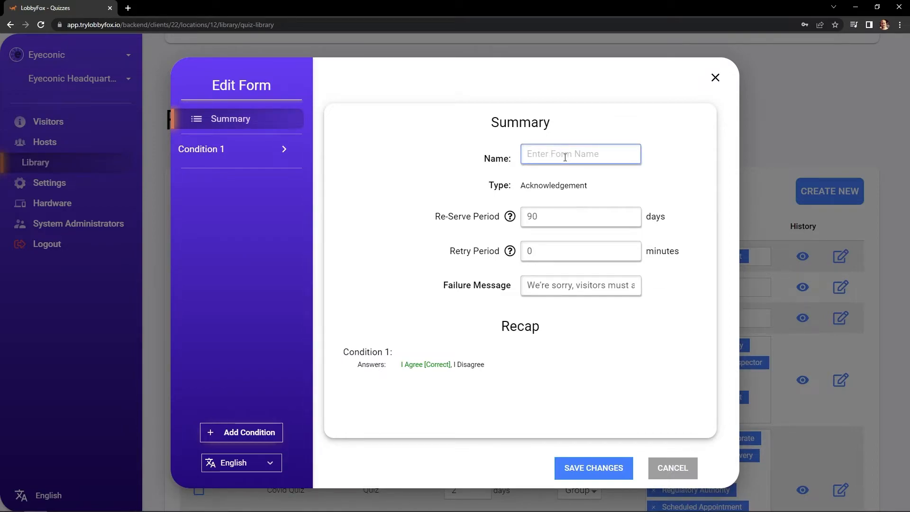
pyautogui.write('Safety Guideline Ac')
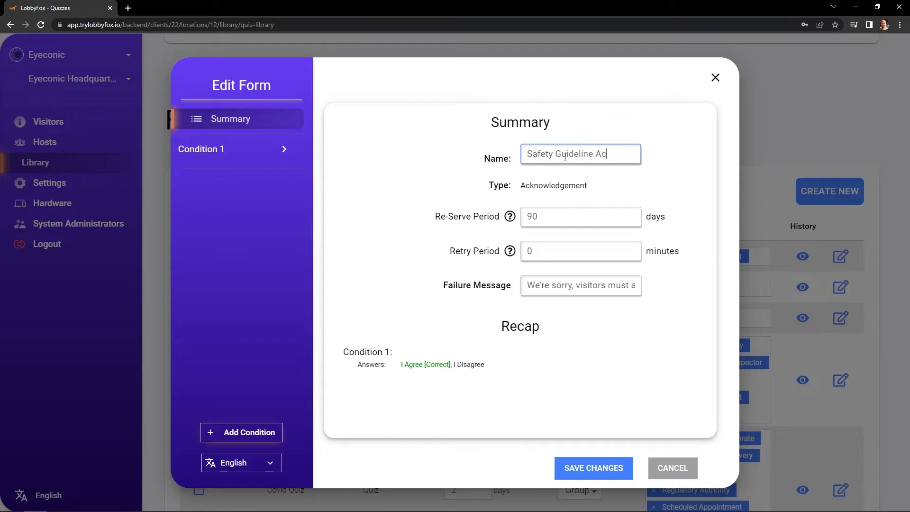
pyautogui.write('ledgement')
pyautogui.click(566, 217)
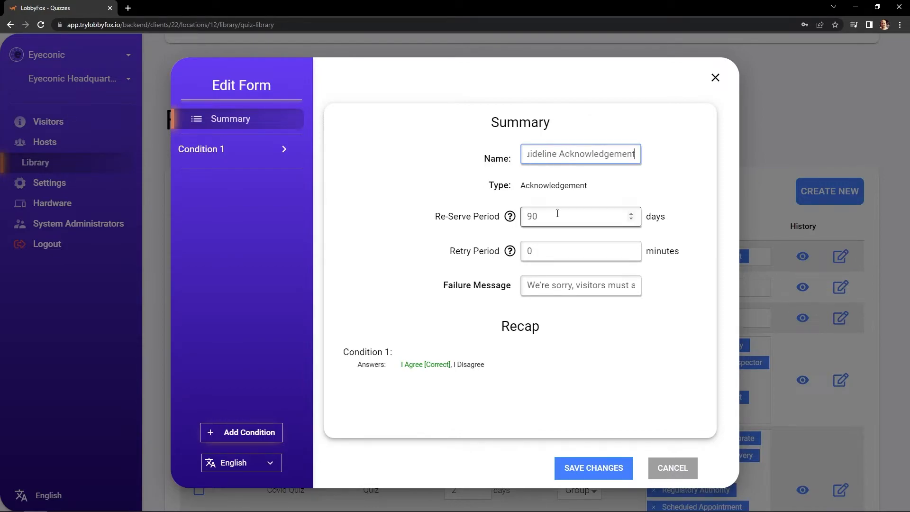
pyautogui.hotkey('ctrl', 'a')
pyautogui.write('30')
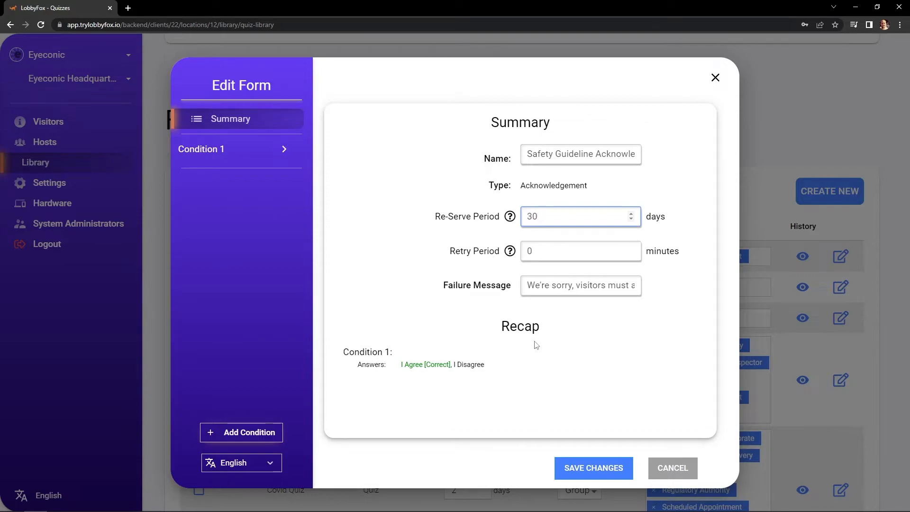
# Step: Replace the failure message with "We're sorry, but we do not allow permission to enter our facility if you do not agree to our safety guidelines."
pyautogui.moveTo(526, 286); pyautogui.dragTo(792, 270)
pyautogui.press('BackSpace')
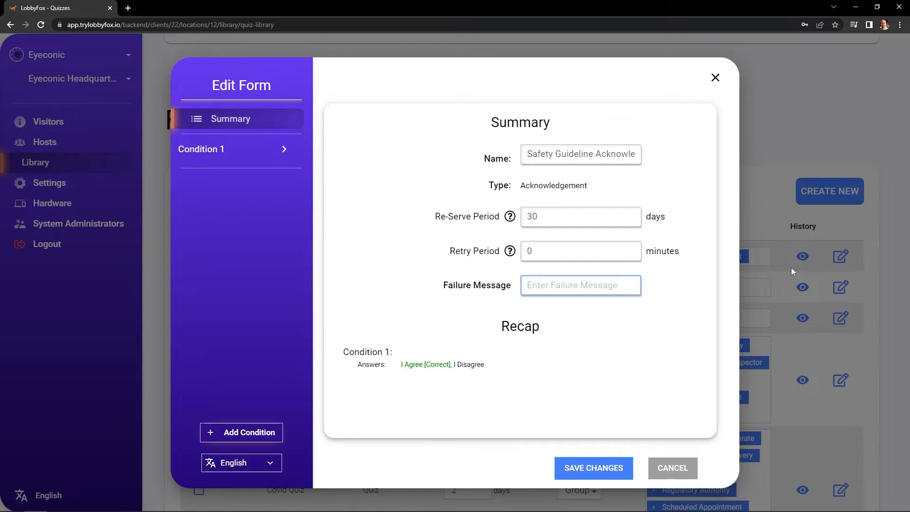
pyautogui.write('W')
pyautogui.write("e're sorry")
pyautogui.write(', but we ')
pyautogui.write('do not allow')
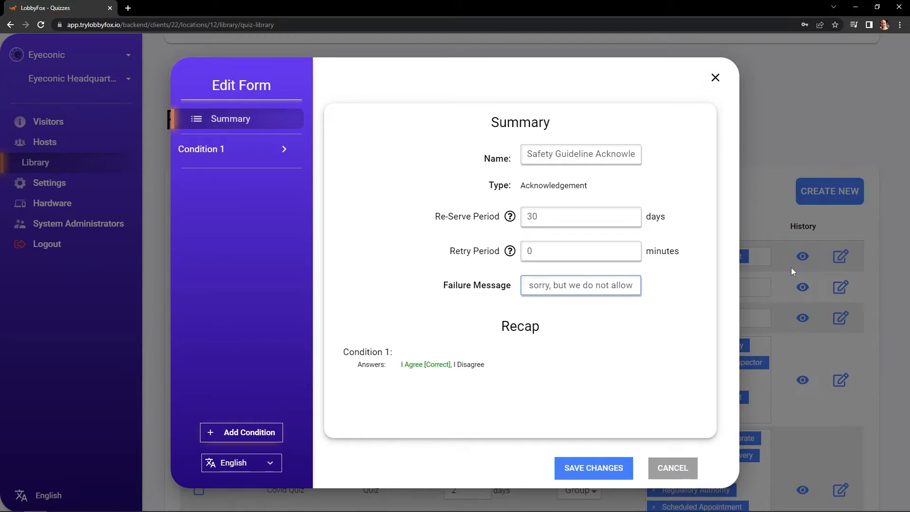
pyautogui.write(' permi')
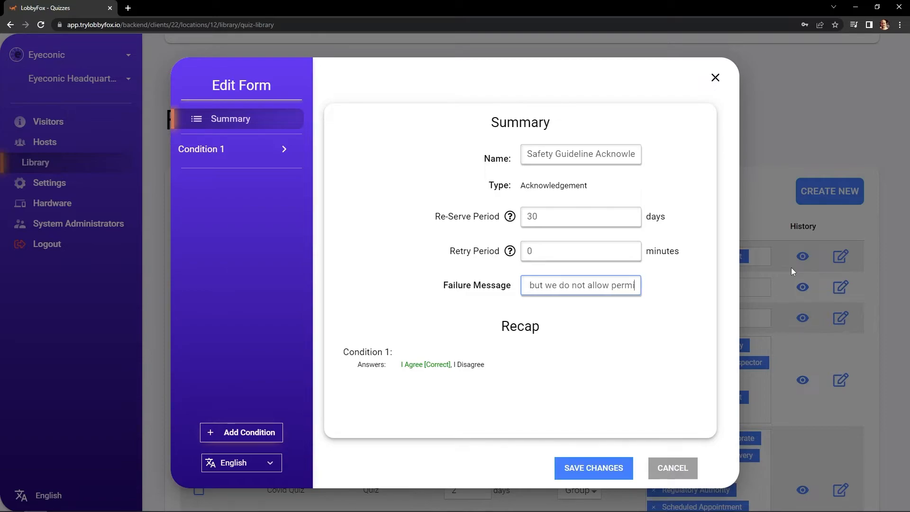
pyautogui.write('ssion to enter our facility')
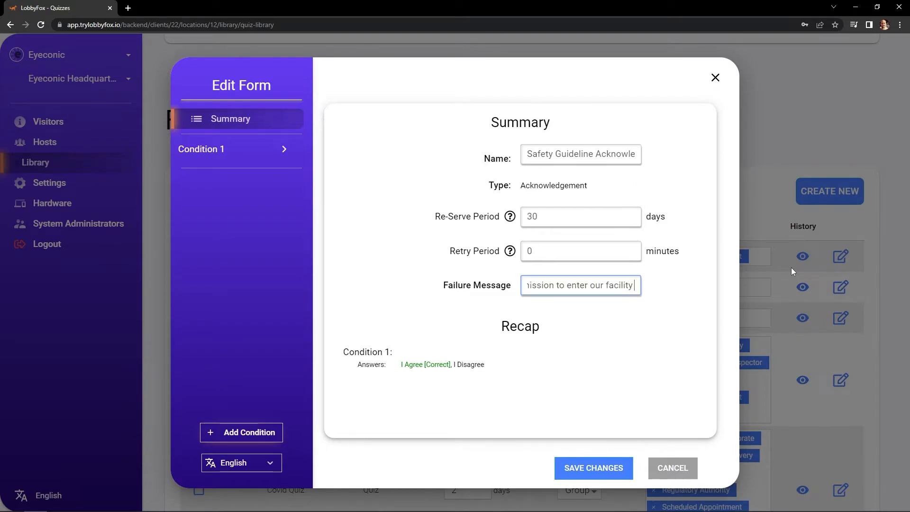
pyautogui.write(' if you do not')
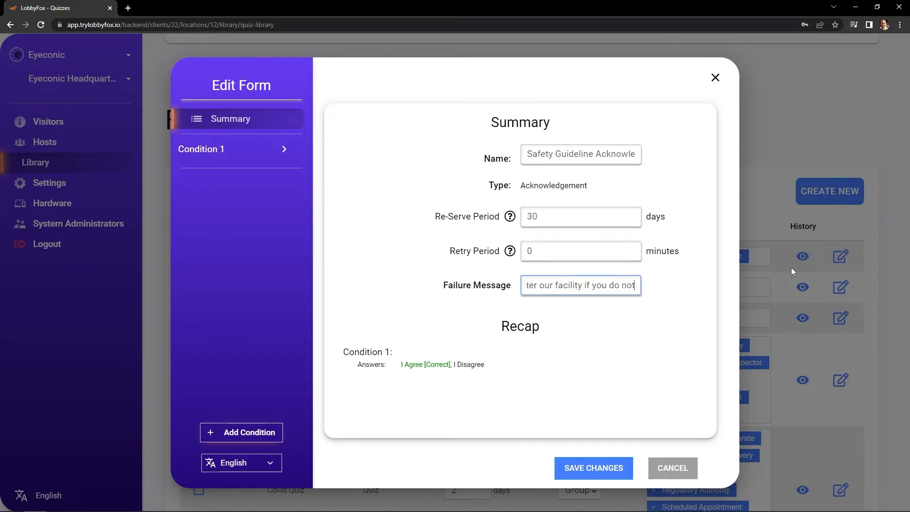
pyautogui.write(' agree to o')
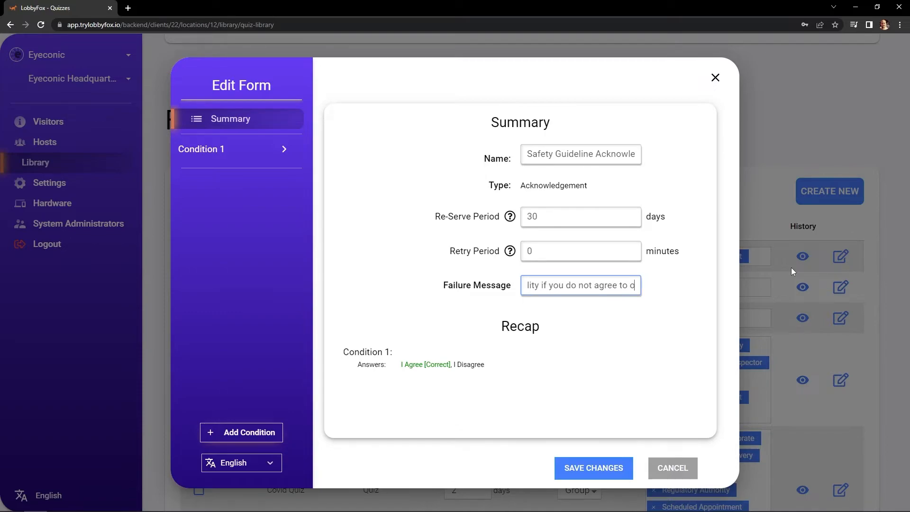
pyautogui.write('ur safet')
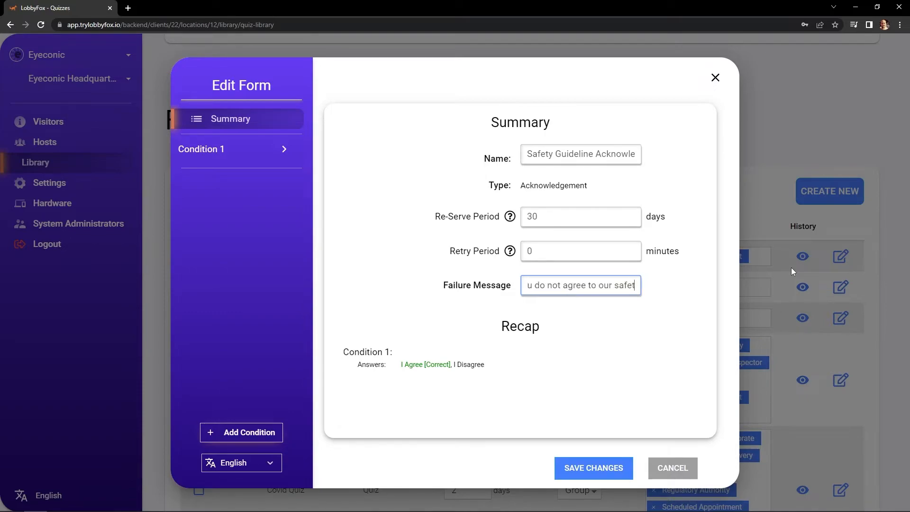
pyautogui.write('y guidelines.')
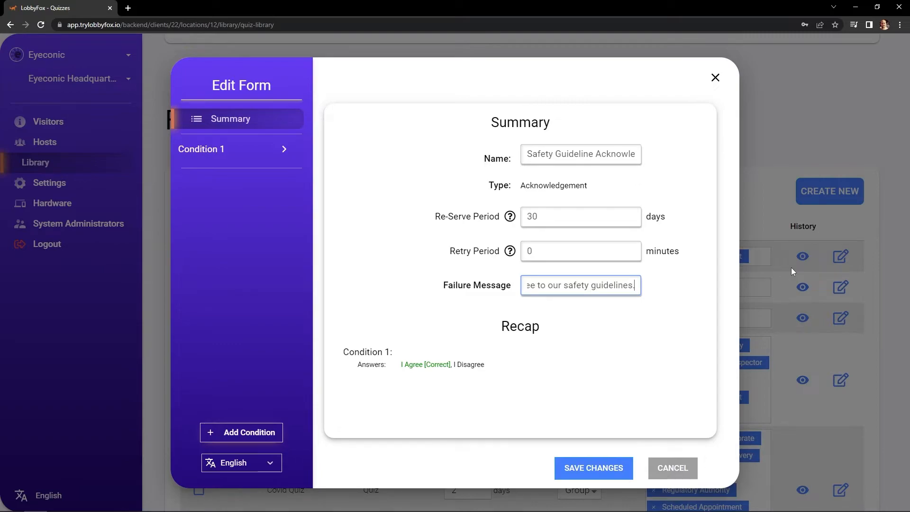
# Step: Set the acknowledgement form's retry period to 2 minutes
pyautogui.click(547, 253)
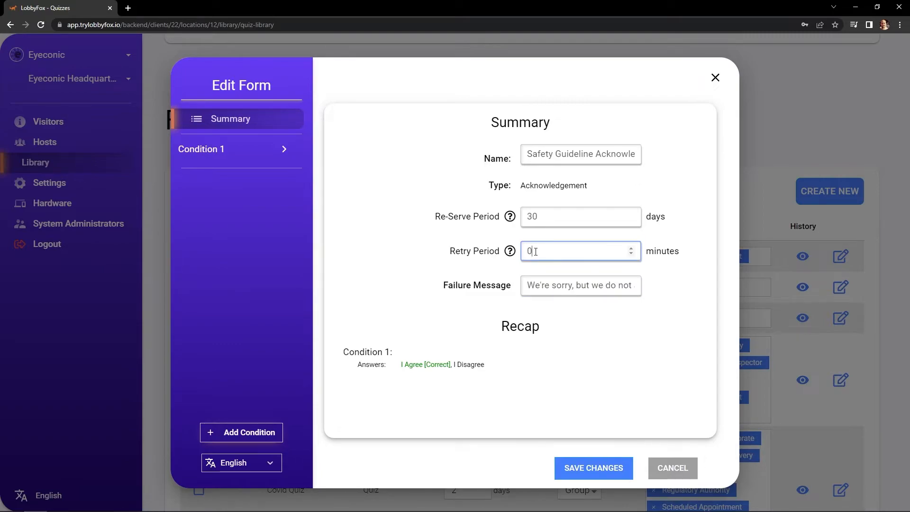
pyautogui.doubleClick(536, 251)
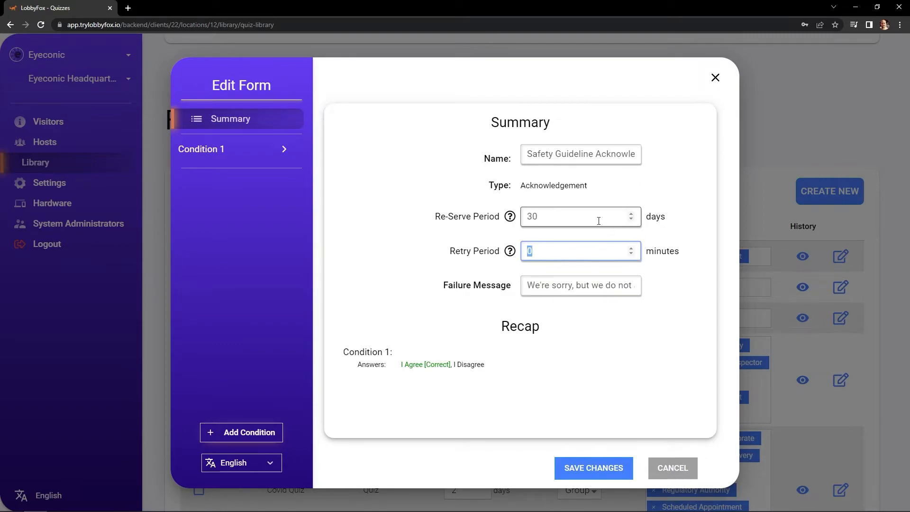
pyautogui.write('2')
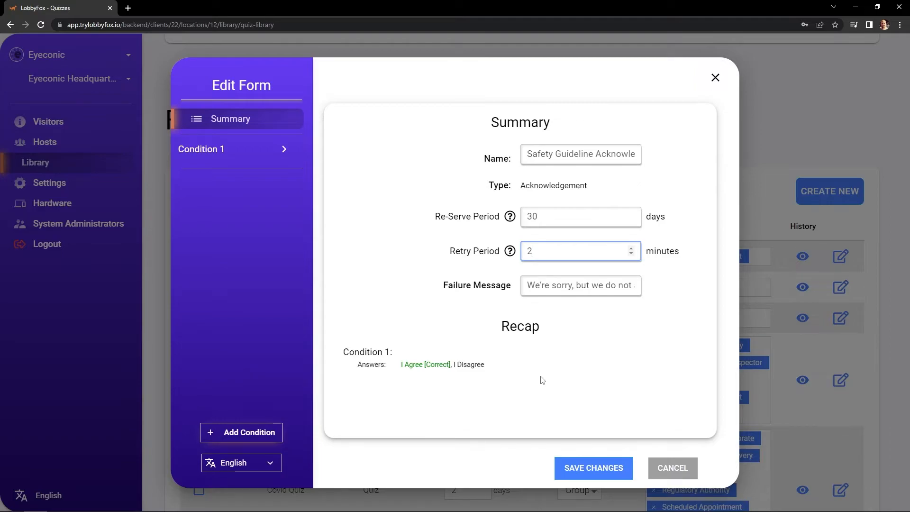
# Step: Begin condition 1's question with "Do you agree to follow all of the safety guidelines that have been presented to you in your safety orientation"
pyautogui.click(221, 149)
pyautogui.write('Do you ag')
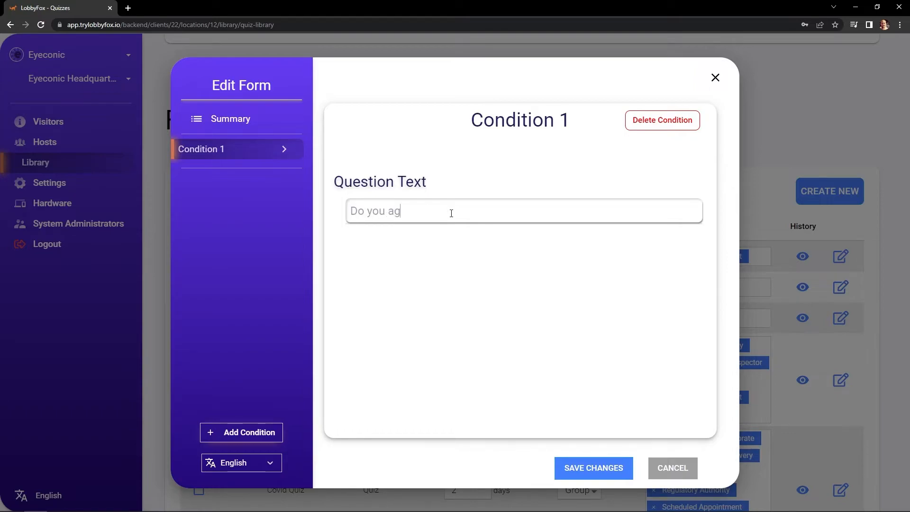
pyautogui.write('ree to follow all of the safety guidelines that')
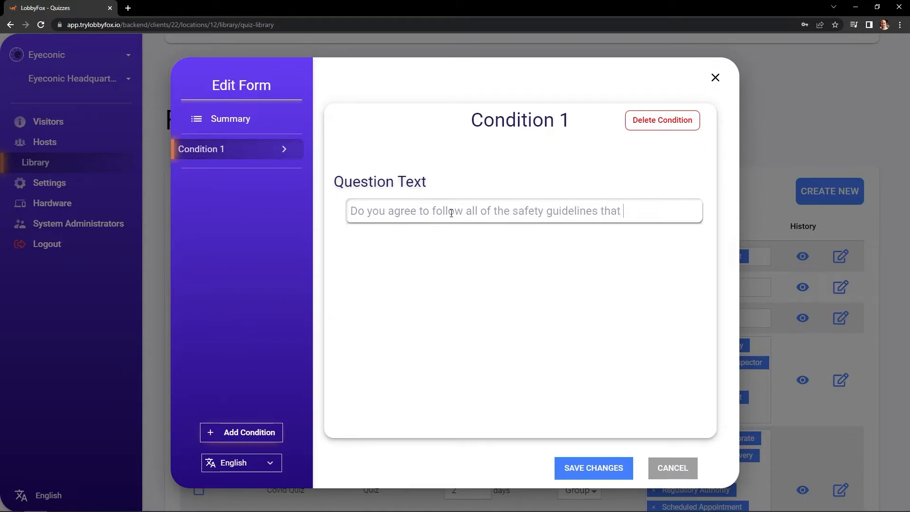
pyautogui.write(' have been pr')
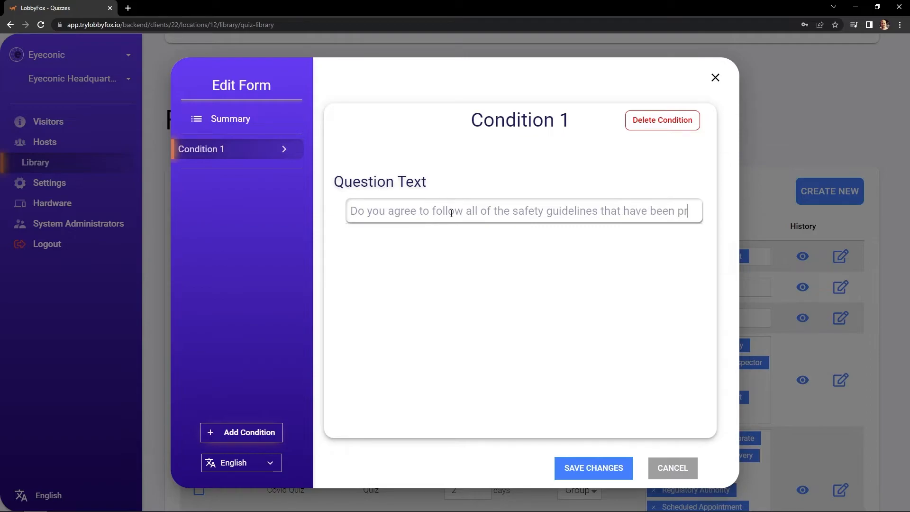
pyautogui.write('esented to you in your')
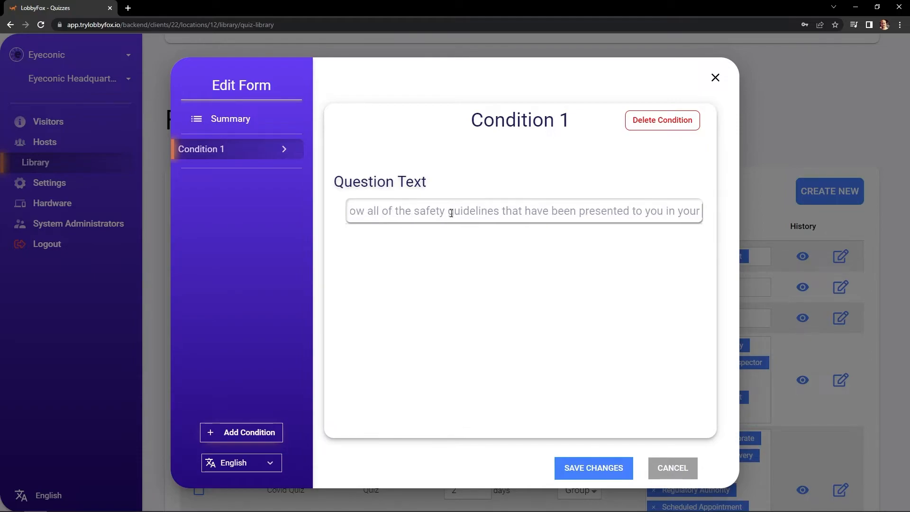
pyautogui.write('ientati')
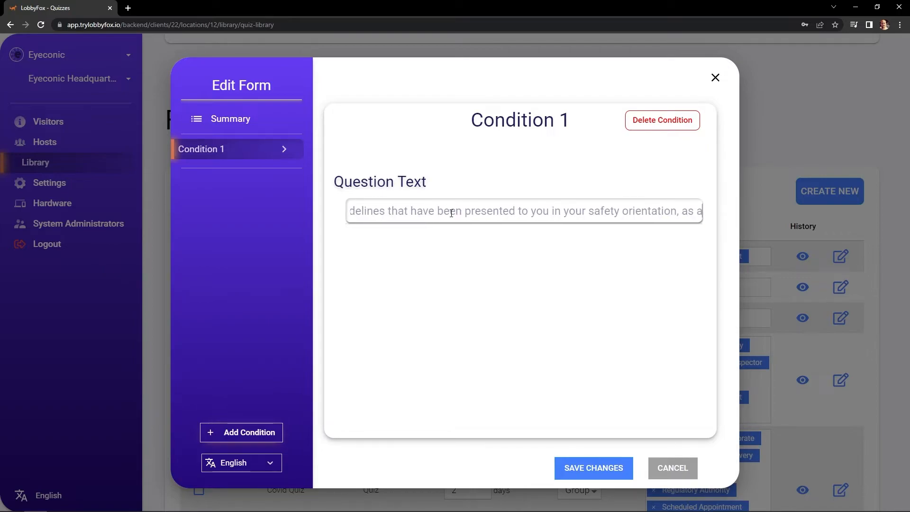
# Step: Continue condition 1's question with ", as well as any further guidelines you may be presented" and save the form
pyautogui.write('on, as well as any further g')
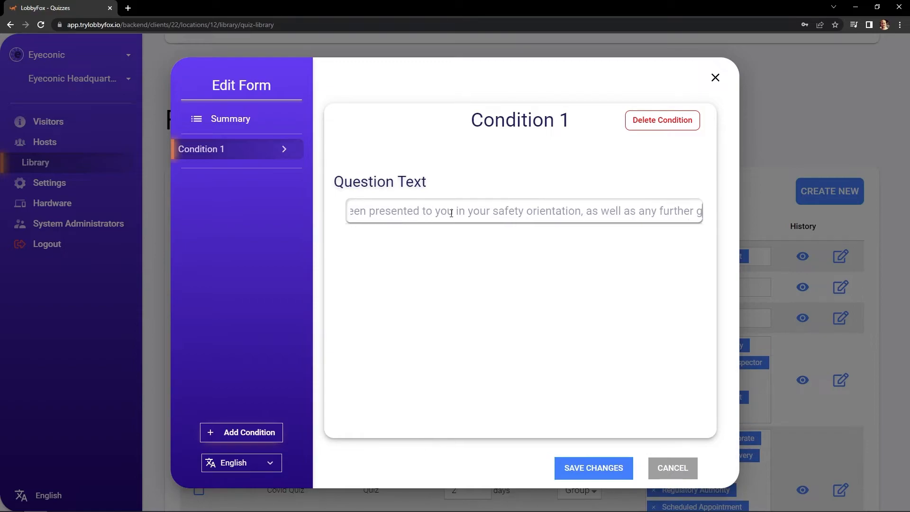
pyautogui.write('ines')
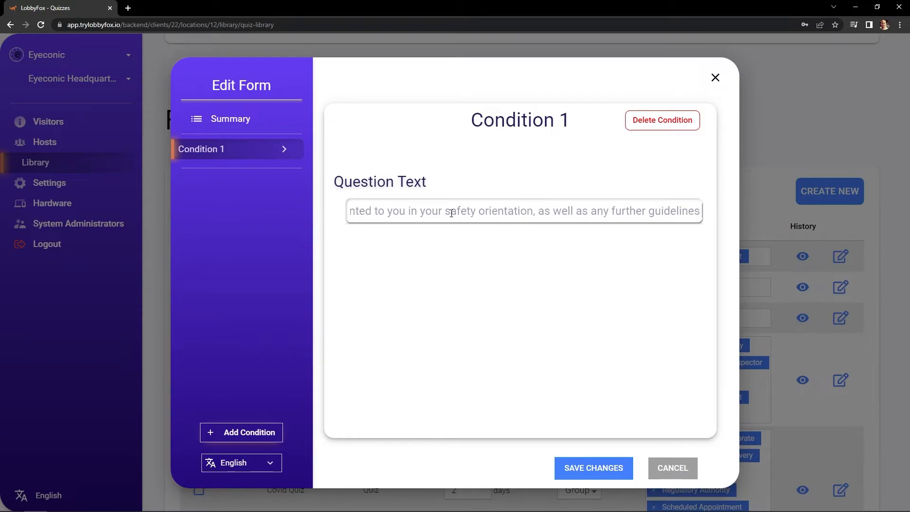
pyautogui.write(' you may be presented')
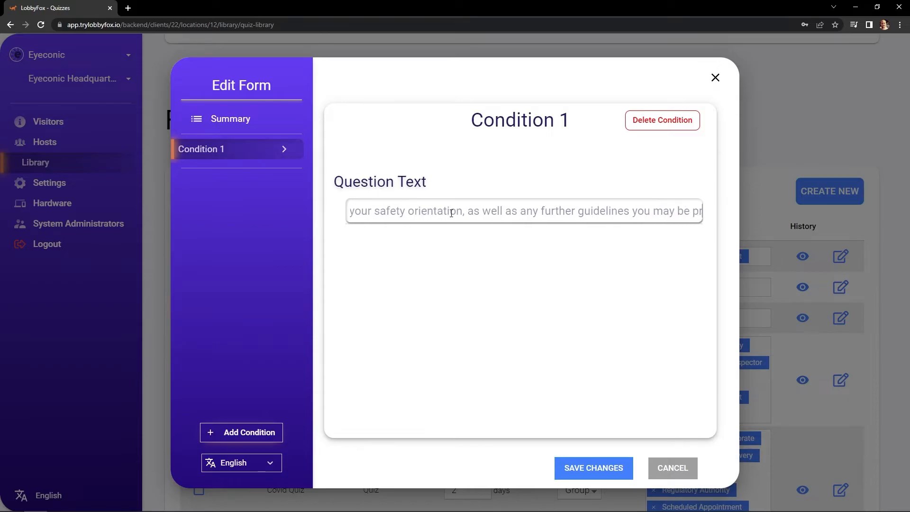
pyautogui.click(597, 469)
# Step: Set the quiz mode of the Safety Guideline Acknowledgement to Individual in the forms list
pyautogui.scroll(-3, 501, 395)
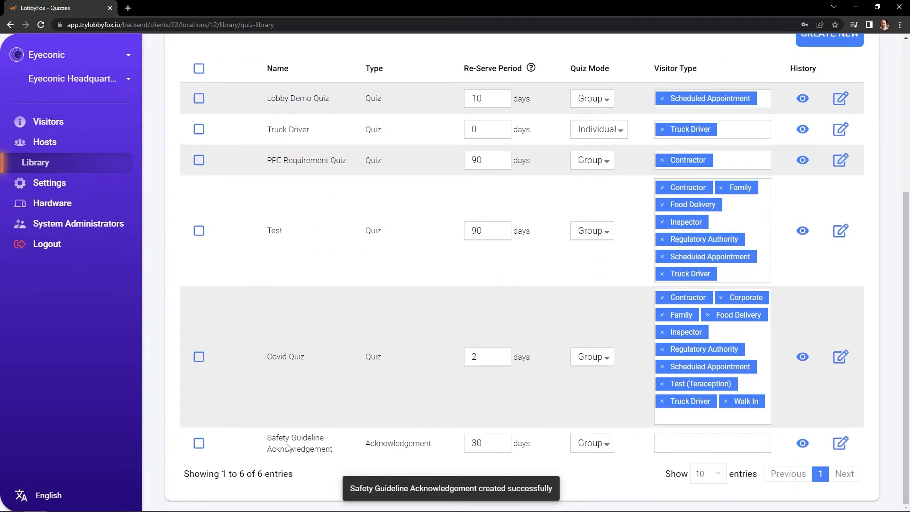
pyautogui.click(599, 448)
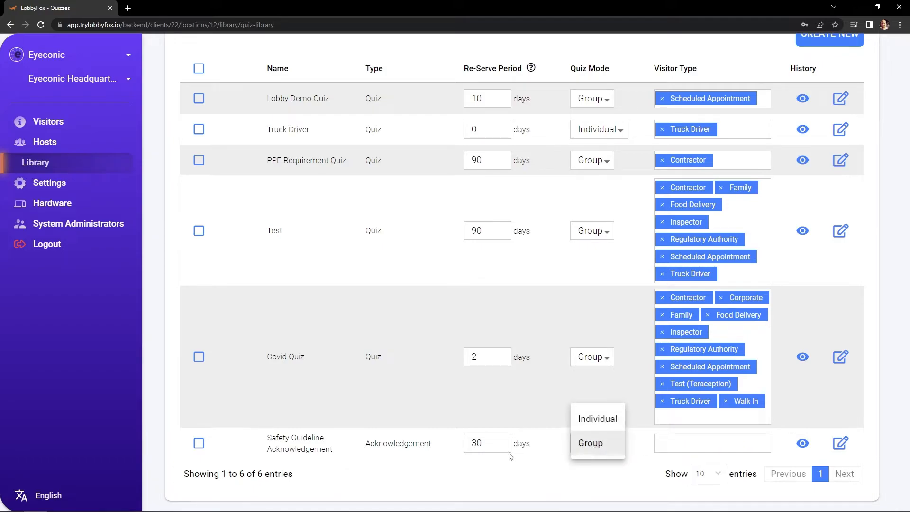
pyautogui.click(590, 443)
pyautogui.click(685, 443)
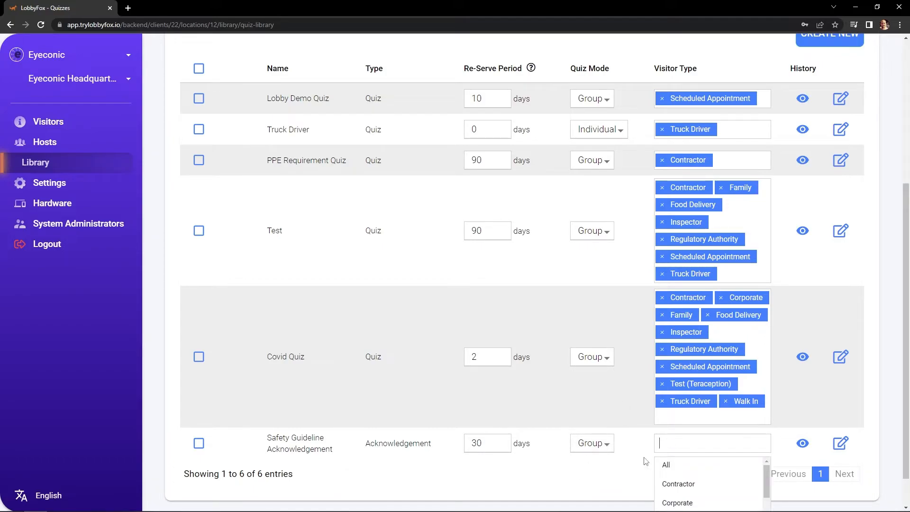
pyautogui.scroll(-1, 639, 466)
pyautogui.click(591, 414)
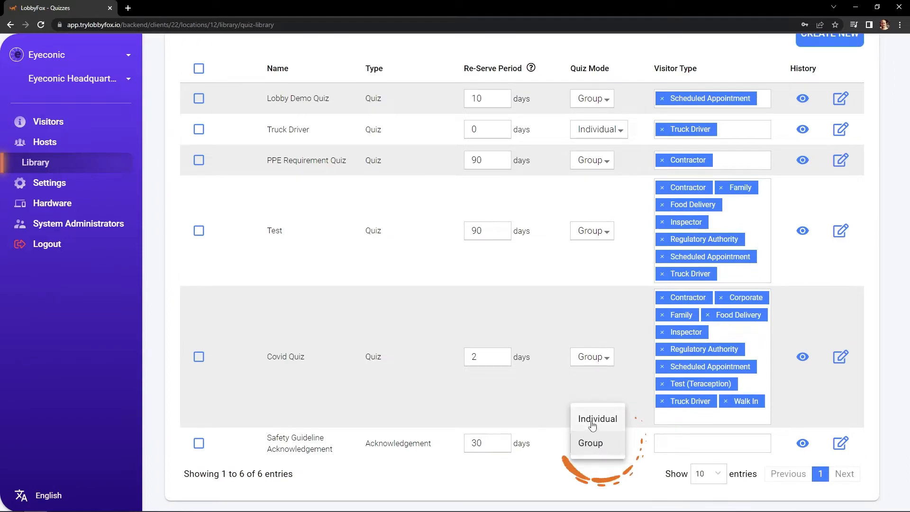
pyautogui.click(593, 419)
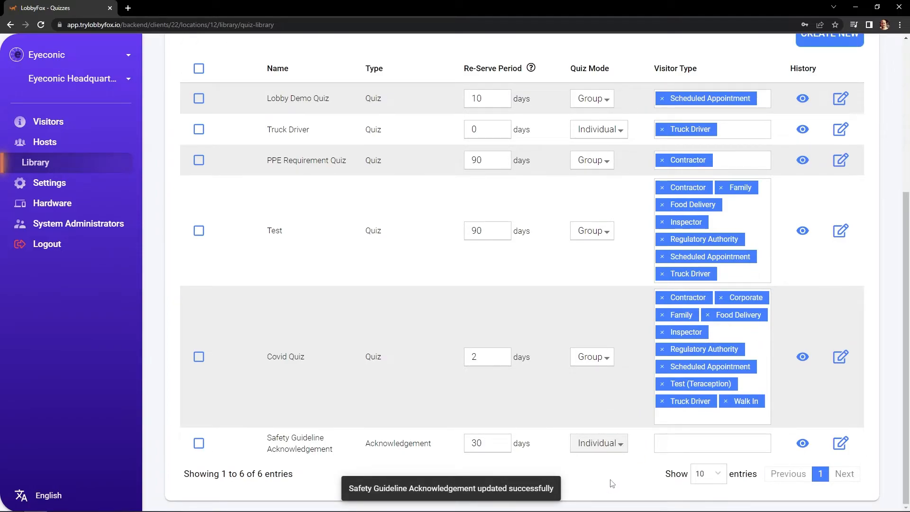
# Step: Assign the Safety Guideline Acknowledgement to the Contractor, Inspector and Regulatory Authority visitor types
pyautogui.click(706, 441)
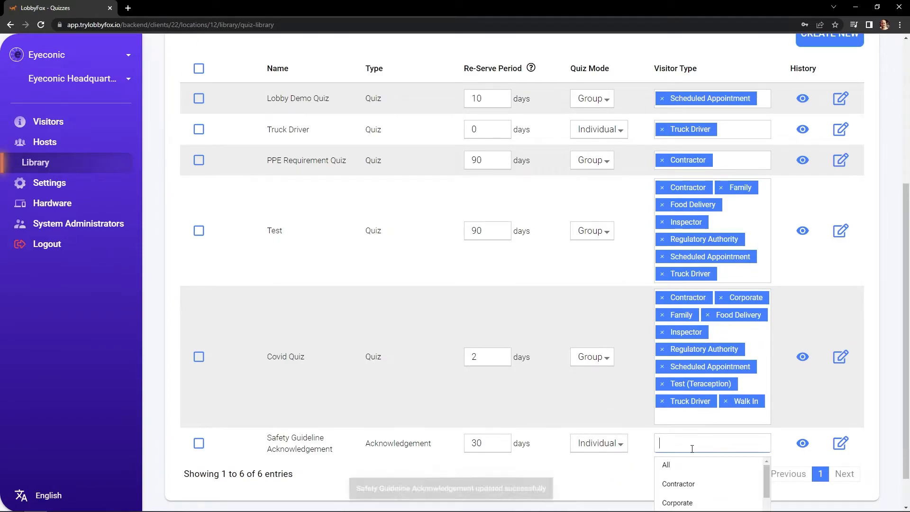
pyautogui.scroll(-1, 691, 453)
pyautogui.scroll(-2, 690, 460)
pyautogui.scroll(2, 687, 455)
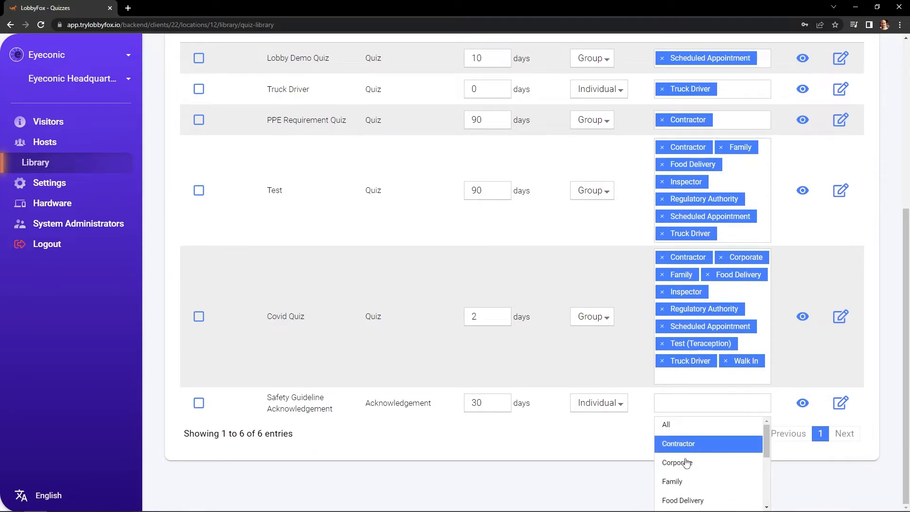
pyautogui.click(685, 447)
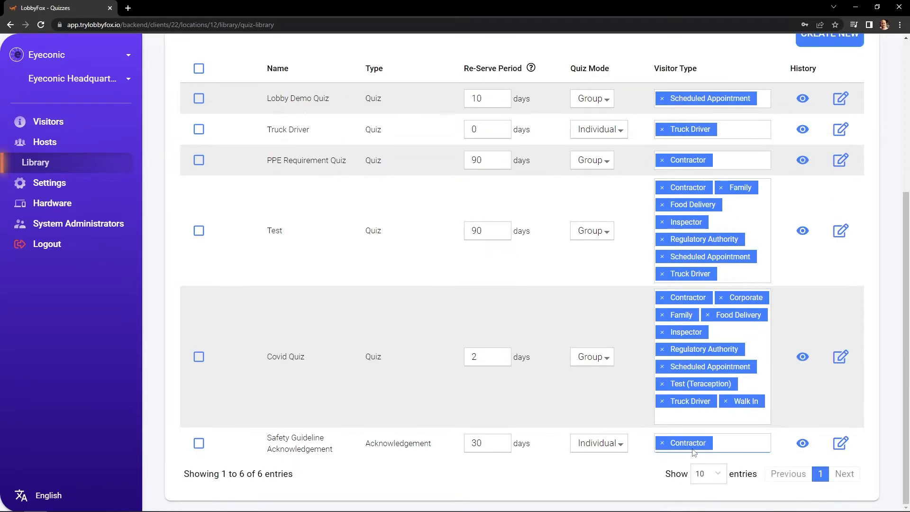
pyautogui.scroll(-2, 706, 469)
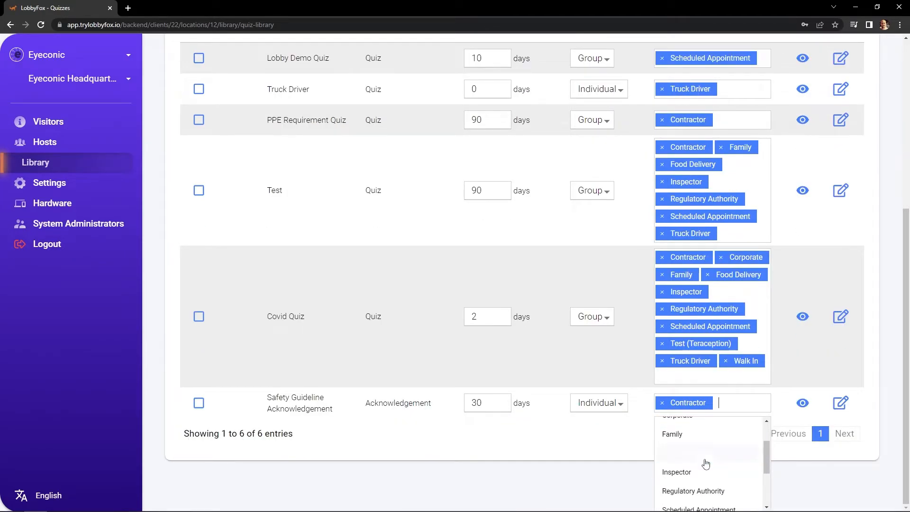
pyautogui.click(683, 468)
pyautogui.click(709, 449)
pyautogui.scroll(-2, 689, 480)
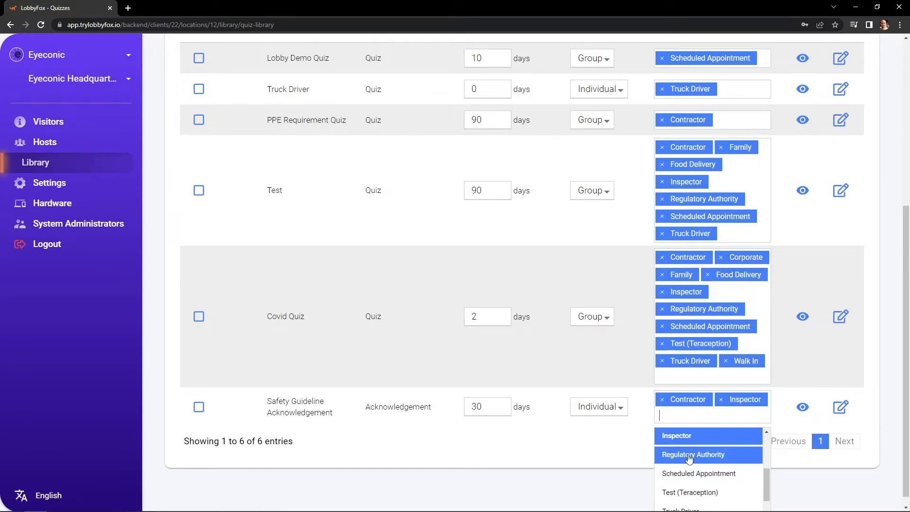
pyautogui.click(689, 463)
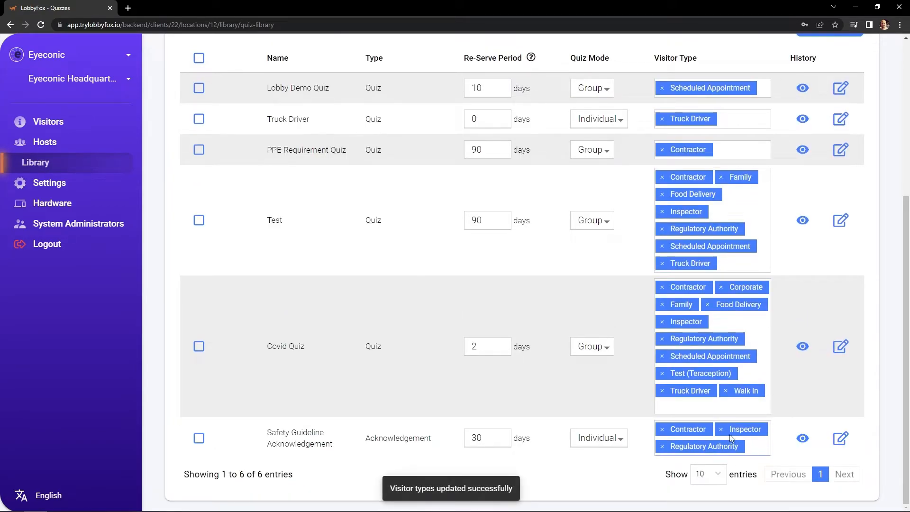
# Step: Add the Walk In and Family visitor types to the Safety Guideline Acknowledgement
pyautogui.click(752, 446)
pyautogui.scroll(-3, 683, 474)
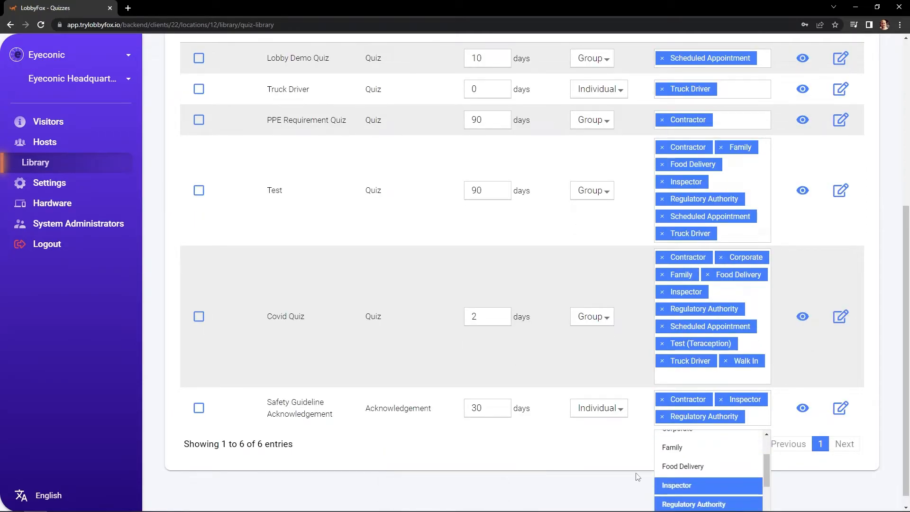
pyautogui.scroll(-3, 688, 458)
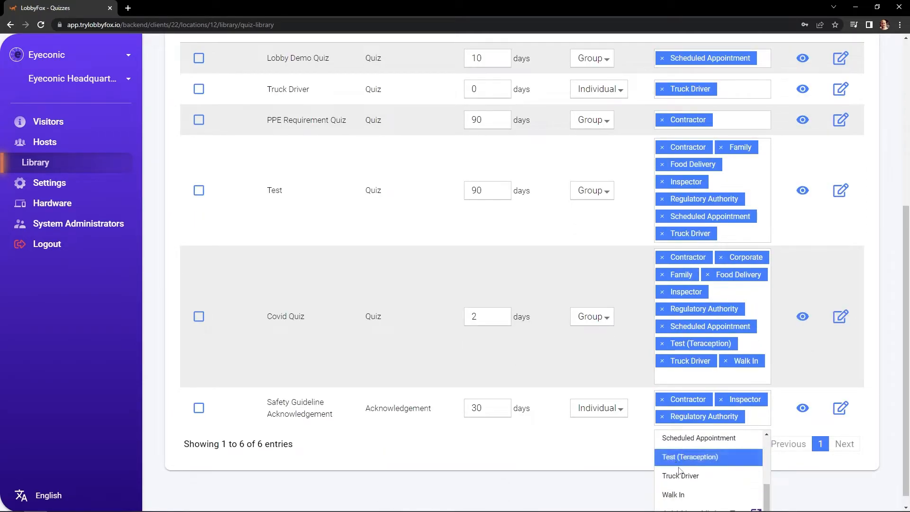
pyautogui.scroll(-1, 689, 490)
pyautogui.click(689, 481)
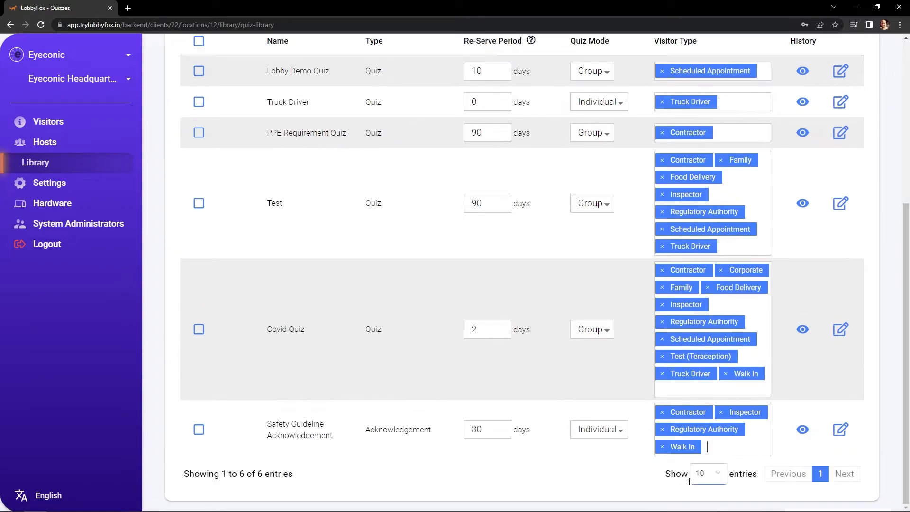
pyautogui.click(722, 448)
pyautogui.scroll(-1, 688, 475)
pyautogui.click(685, 455)
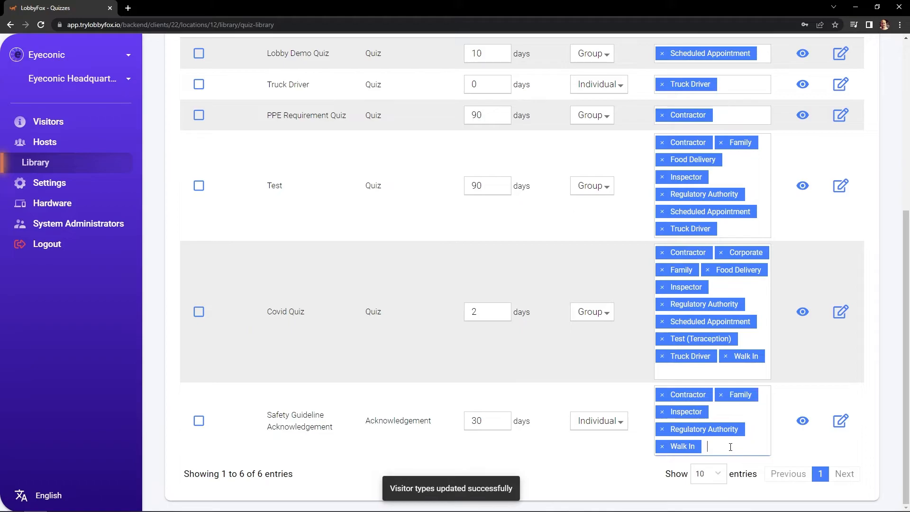
# Step: Add the Corporate and Truck Driver visitor types to the Safety Guideline Acknowledgement
pyautogui.click(711, 440)
pyautogui.scroll(-1, 702, 474)
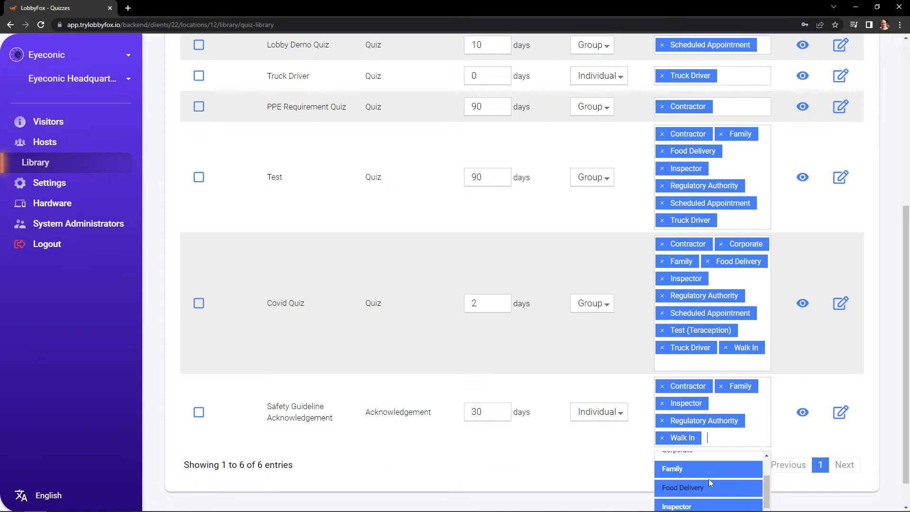
pyautogui.scroll(1, 635, 488)
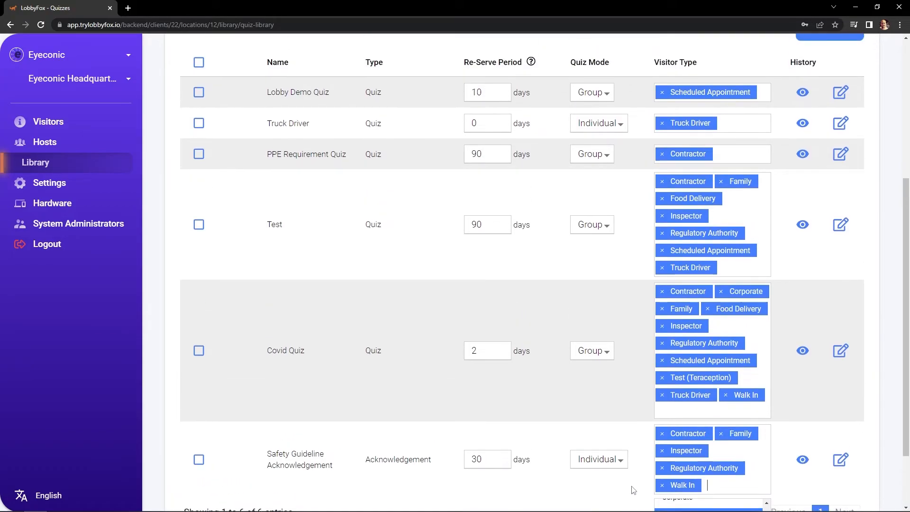
pyautogui.scroll(-1, 609, 474)
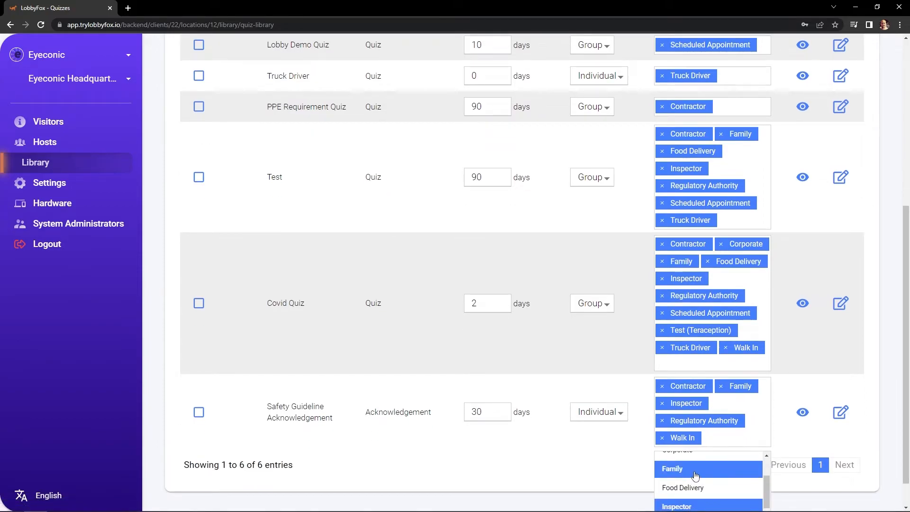
pyautogui.scroll(1, 695, 475)
pyautogui.click(690, 495)
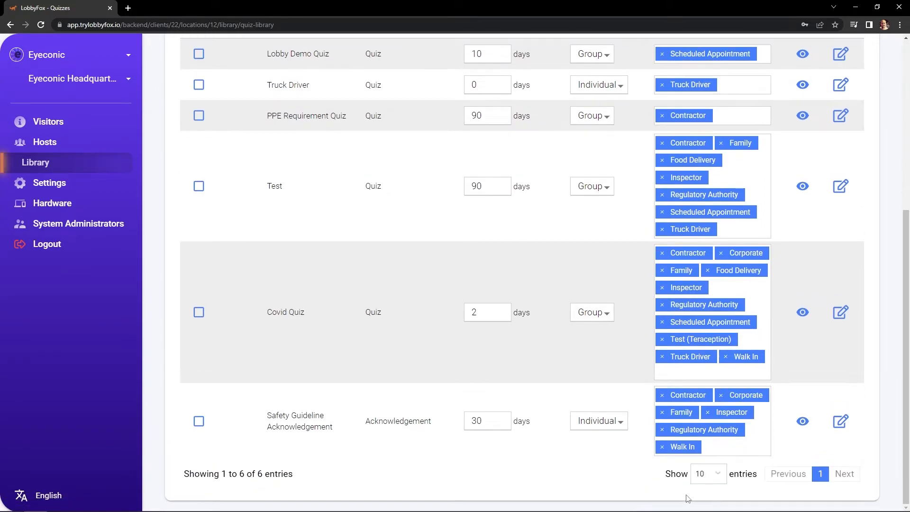
pyautogui.click(730, 446)
pyautogui.scroll(-2, 686, 469)
pyautogui.scroll(-2, 686, 470)
pyautogui.scroll(-1, 695, 470)
pyautogui.click(698, 467)
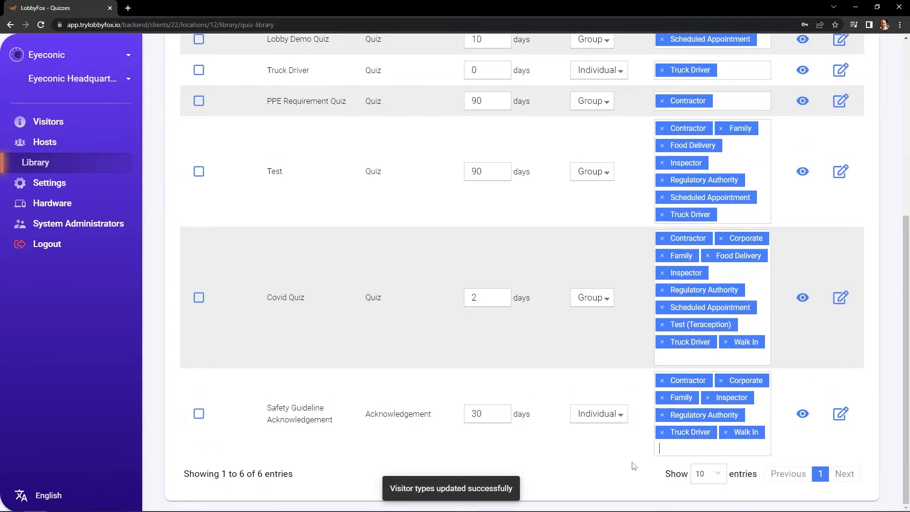
# Step: Create a new survey form and name it "Job applicant walk-in survey"
pyautogui.scroll(1, 335, 454)
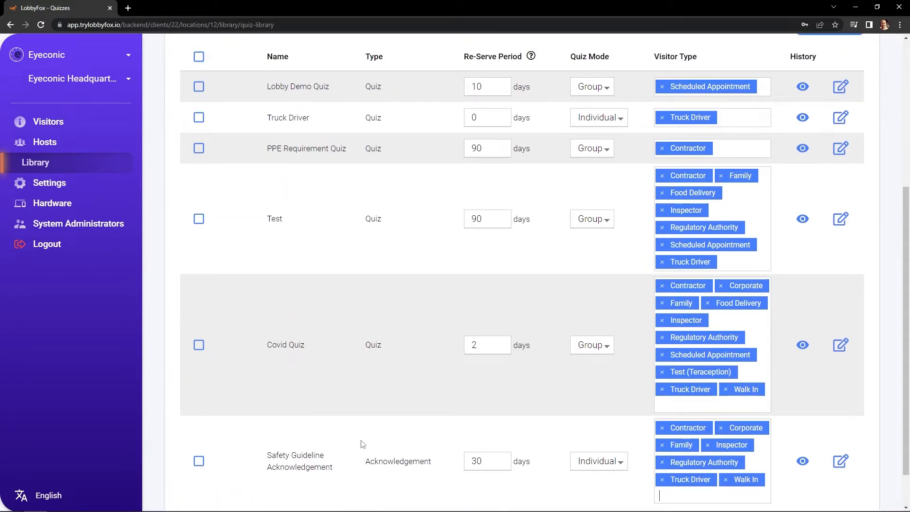
pyautogui.scroll(3, 522, 421)
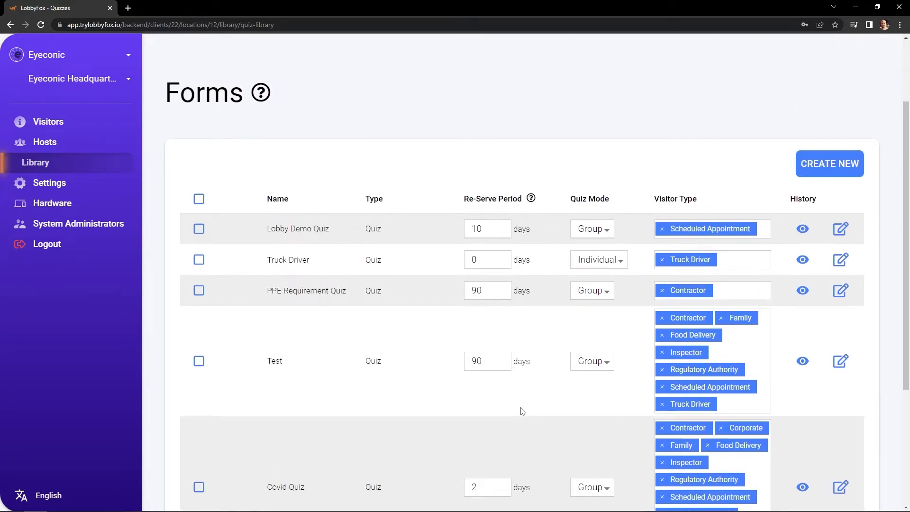
pyautogui.scroll(1, 522, 412)
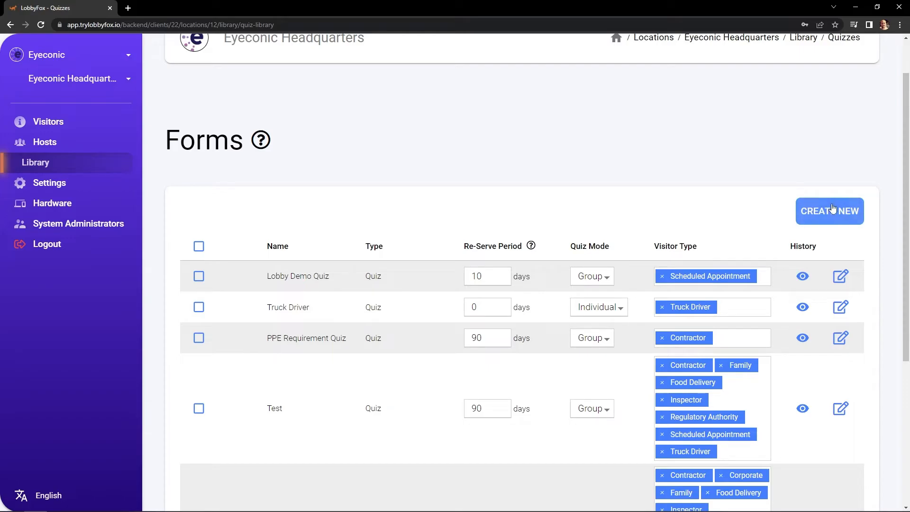
pyautogui.click(831, 209)
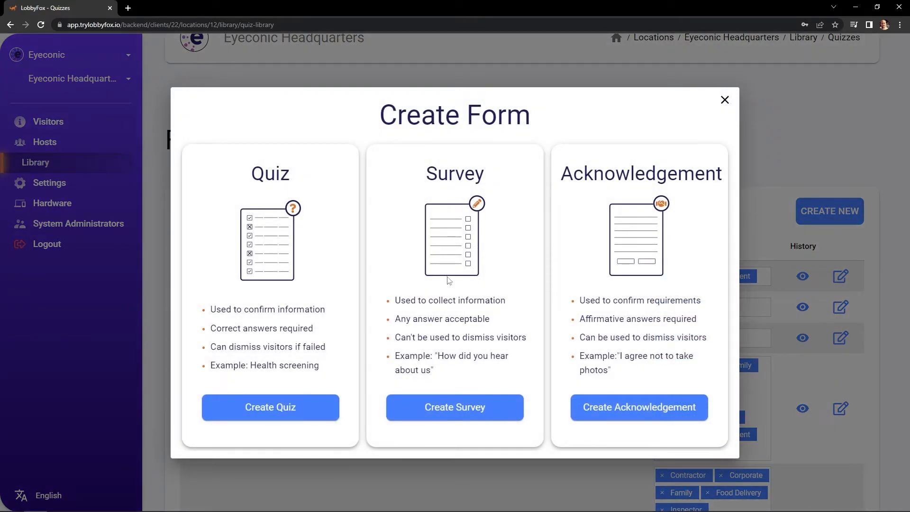
pyautogui.click(444, 408)
pyautogui.click(547, 153)
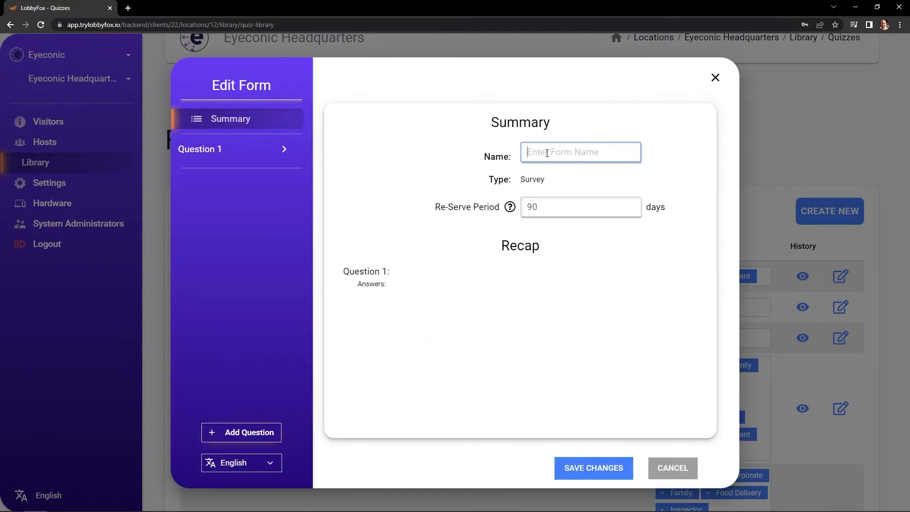
pyautogui.write('Jo')
pyautogui.write('b applicant walk')
pyautogui.write('-in survey')
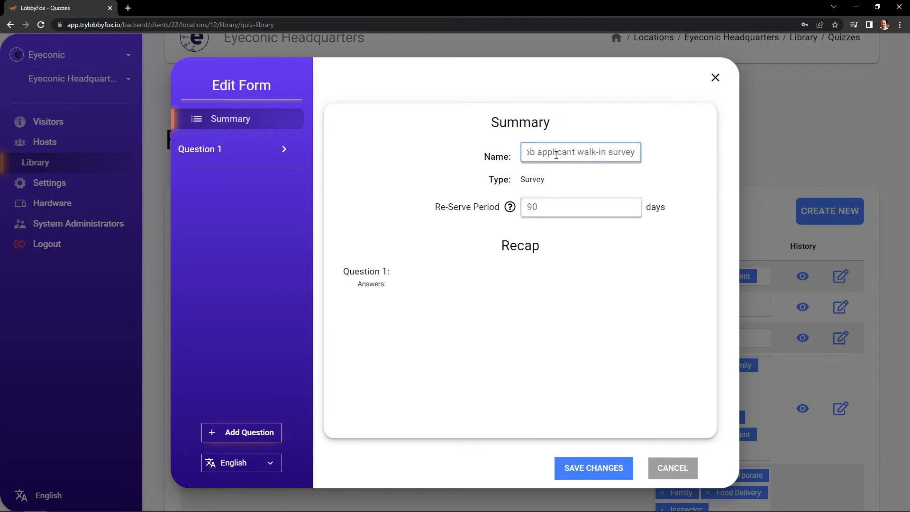
# Step: Set the survey's re-serve period to 30 days
pyautogui.press('Tab')
pyautogui.moveTo(515, 205)
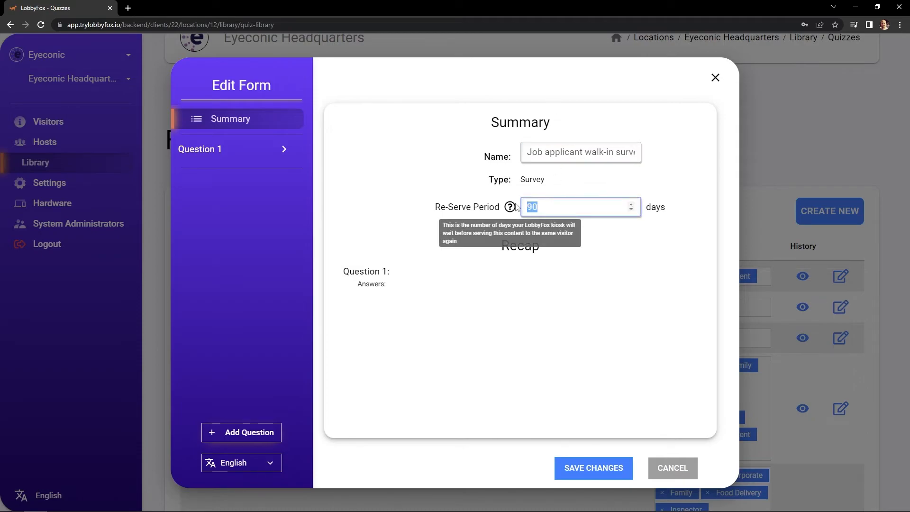
pyautogui.write('30')
pyautogui.click(488, 336)
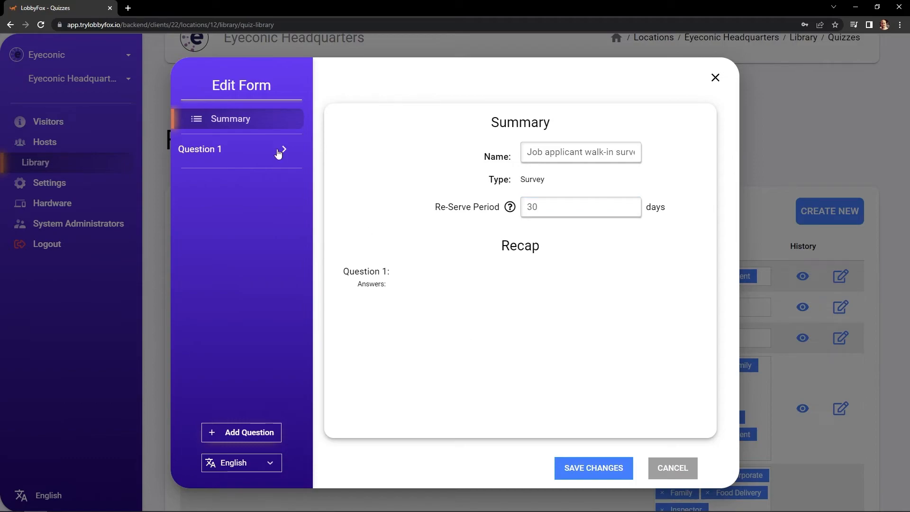
# Step: Enter "What is your name?" as the survey's question 1 and make it a written answer
pyautogui.click(206, 151)
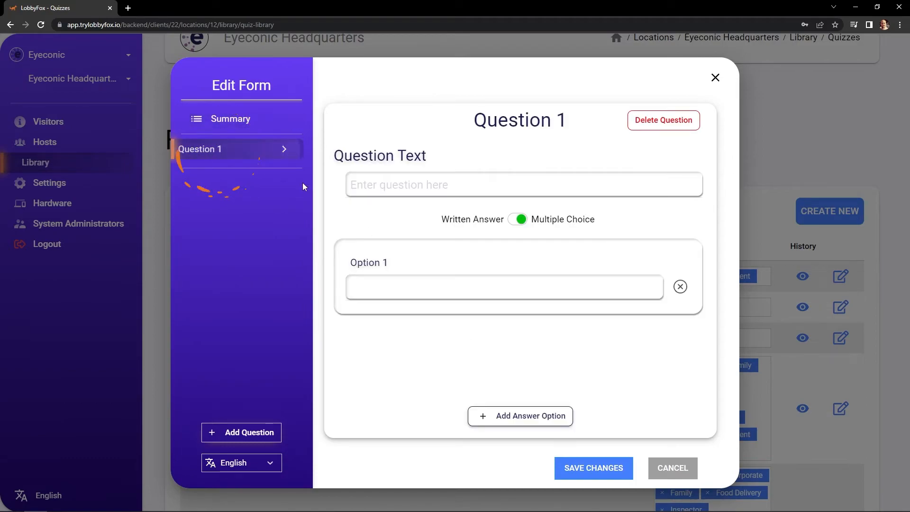
pyautogui.write('What is your name?')
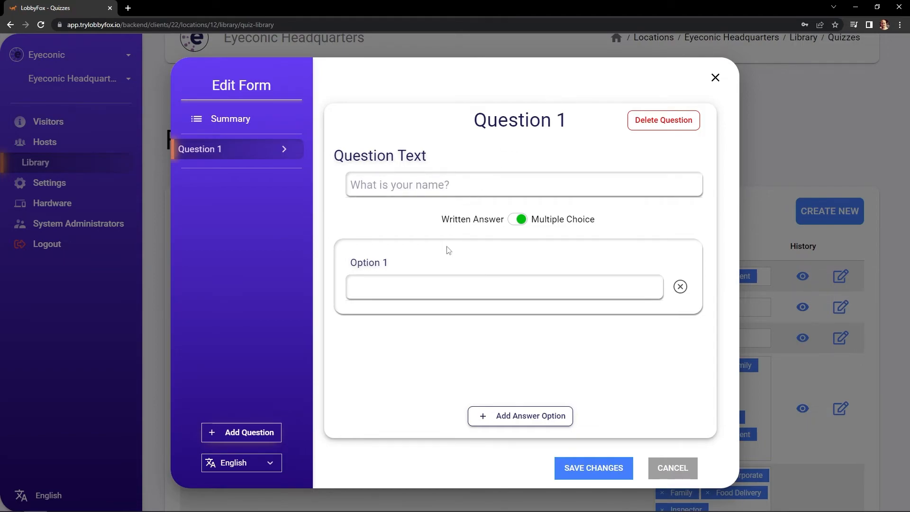
pyautogui.click(519, 219)
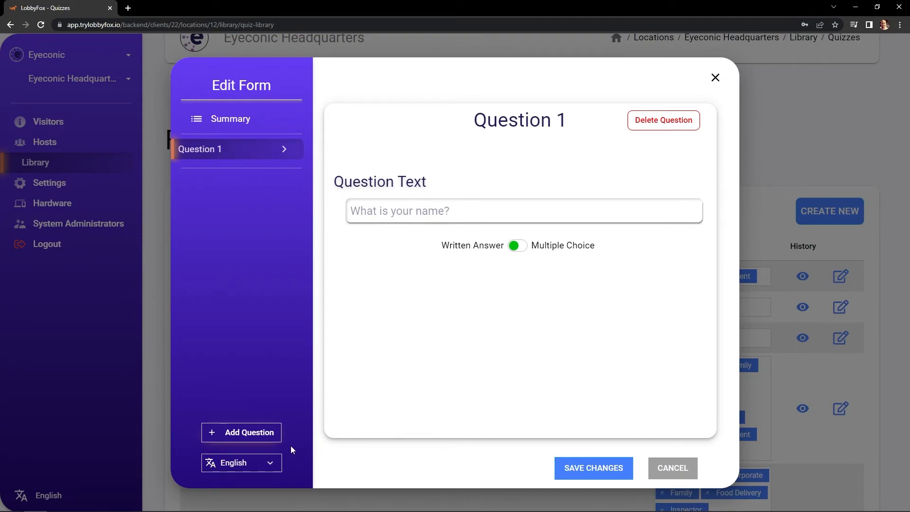
# Step: Add question 2 as a written answer with the text "How did you hear about us?"
pyautogui.click(251, 433)
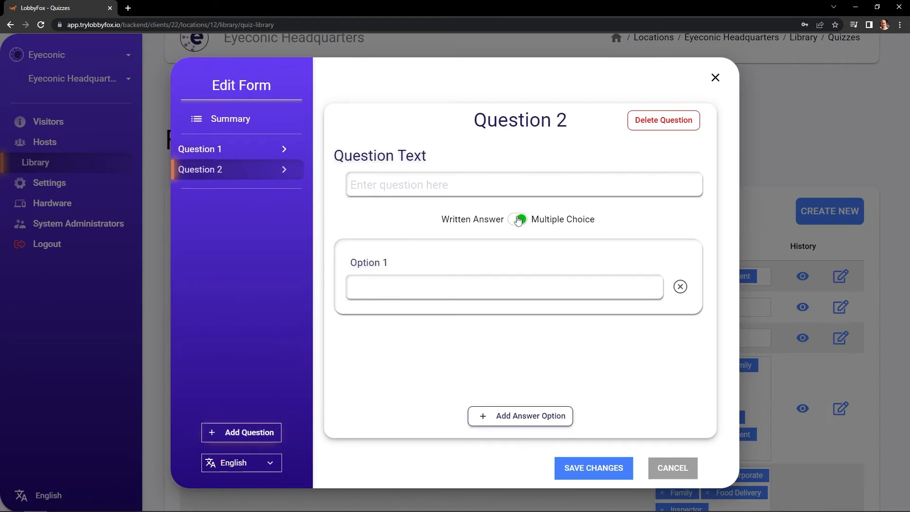
pyautogui.click(518, 218)
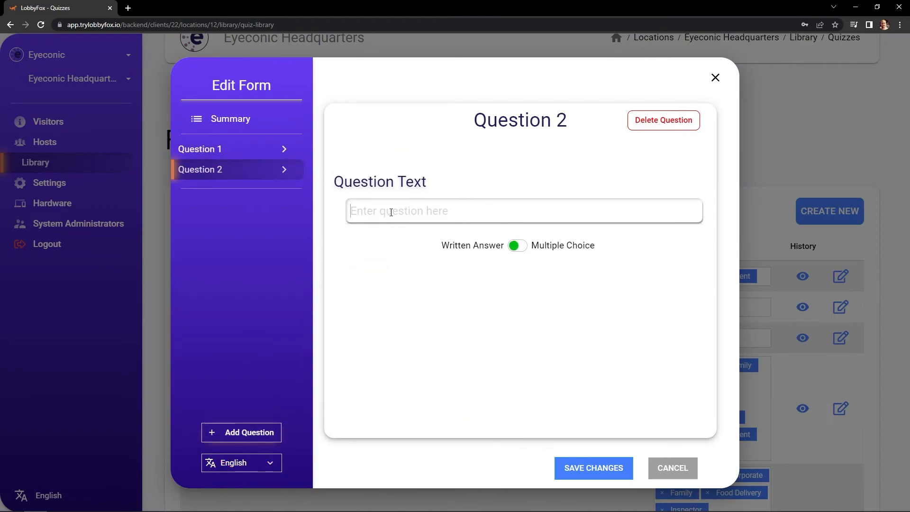
pyautogui.write('H')
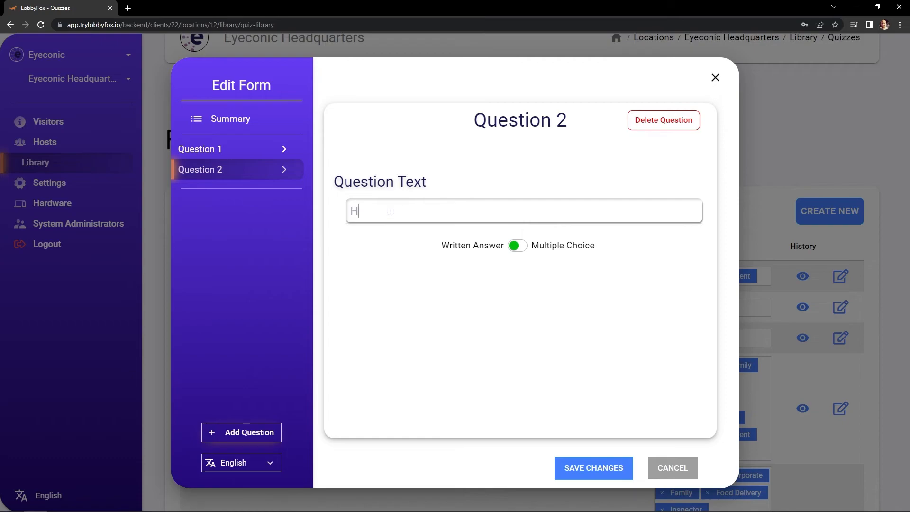
pyautogui.write('ow did you hear about us?')
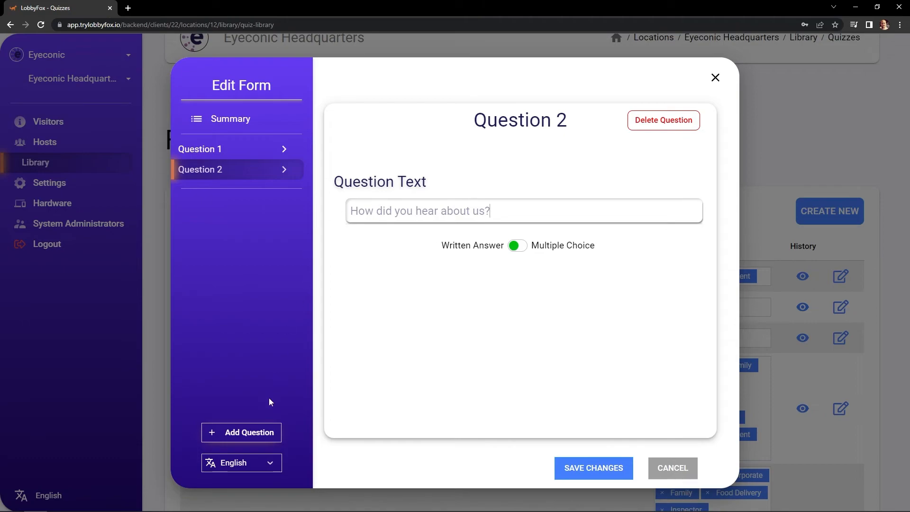
# Step: Add question 3, "Are you interested in employment?", and make it a written answer
pyautogui.click(212, 432)
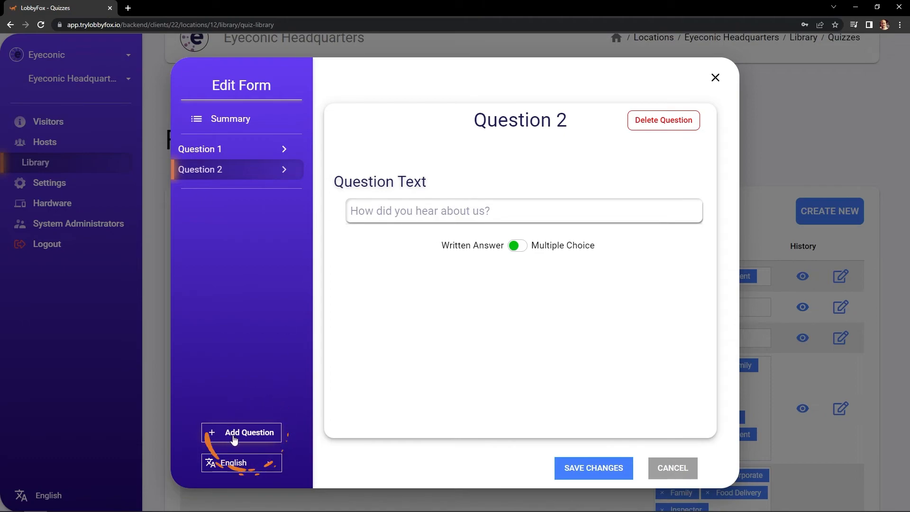
pyautogui.click(413, 184)
pyautogui.write('Are yo')
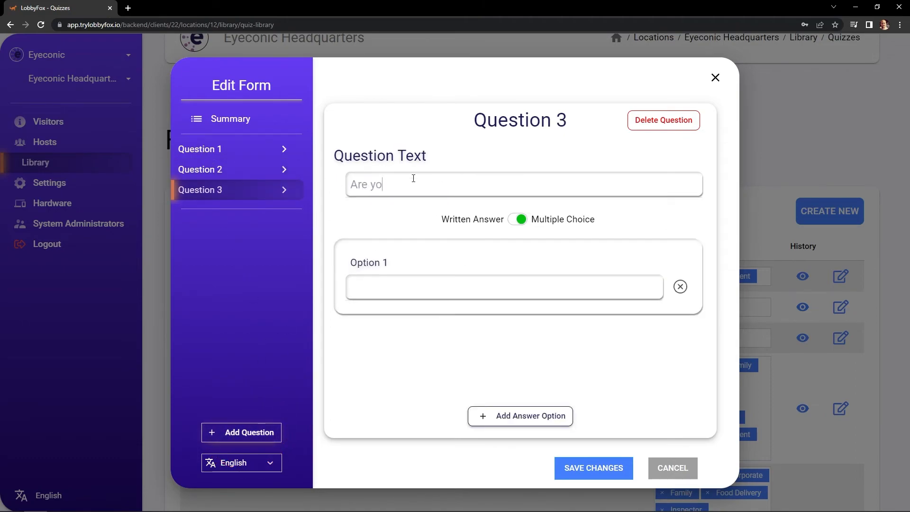
pyautogui.write('u interested')
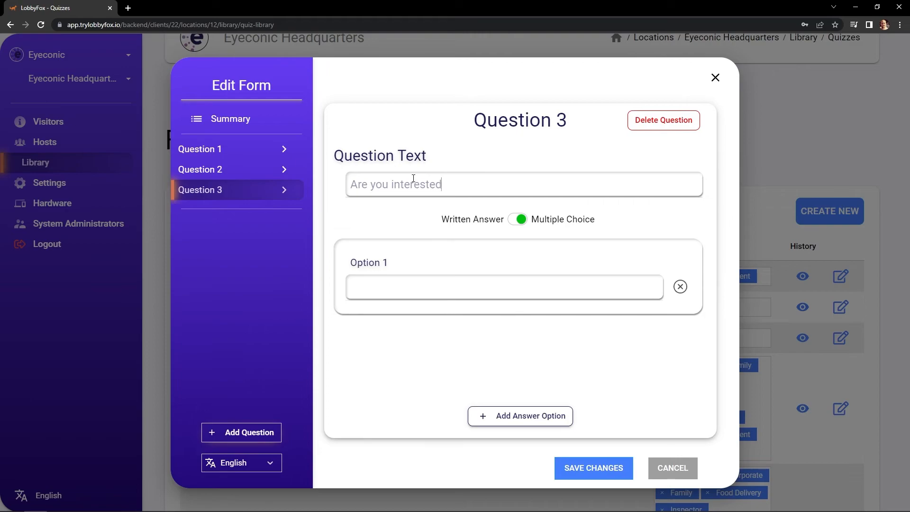
pyautogui.write(' in employmen')
pyautogui.click(518, 220)
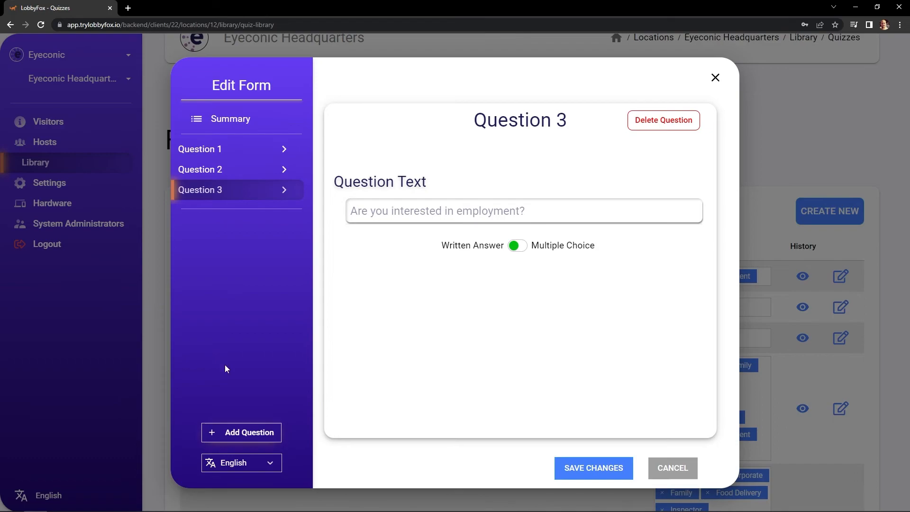
# Step: Add question 4 as a written answer with the text "Are you currently employed, if so, where?"
pyautogui.click(246, 434)
pyautogui.click(520, 220)
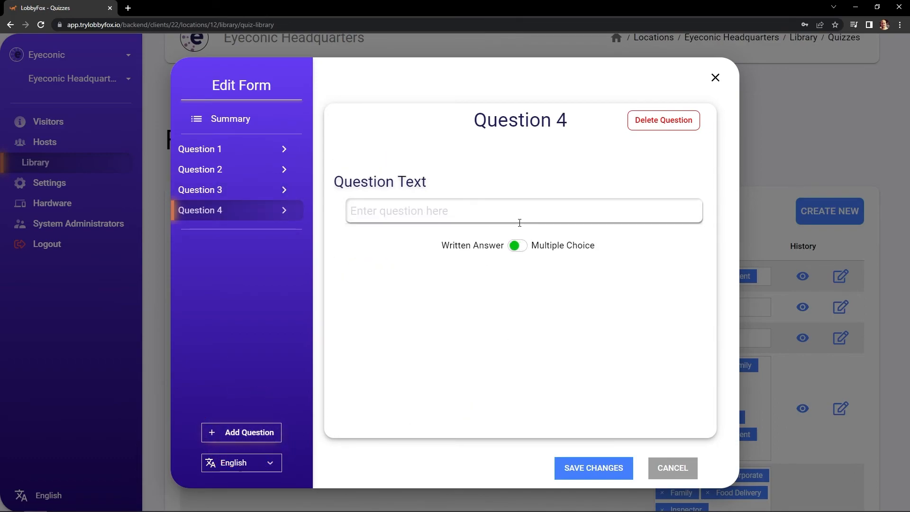
pyautogui.write('Are you currently employed, if so, where?')
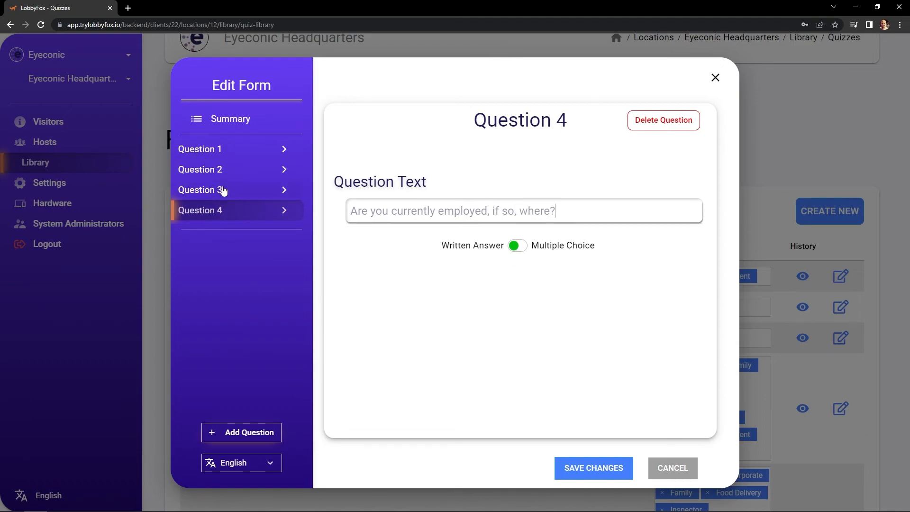
# Step: Add written-answer question 5, "What is an email address we can reach you at?", and save the survey
pyautogui.click(236, 433)
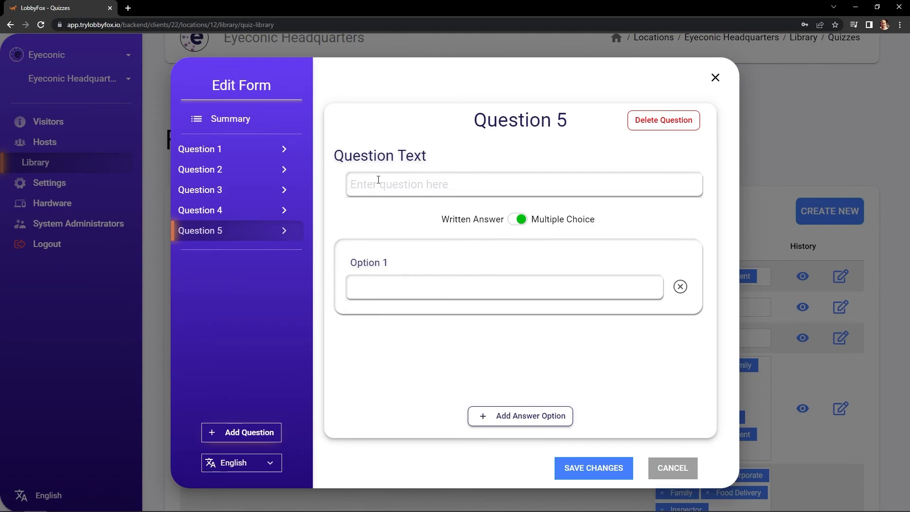
pyautogui.click(521, 220)
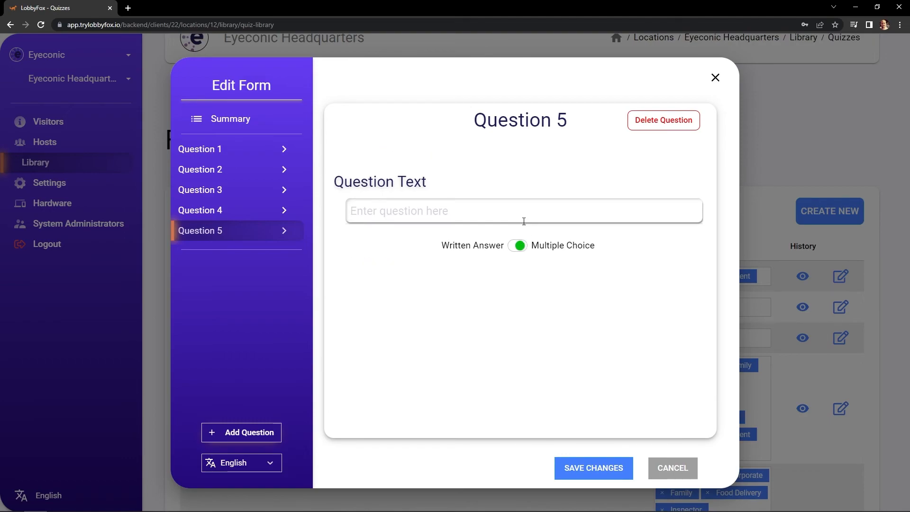
pyautogui.write('What is your ')
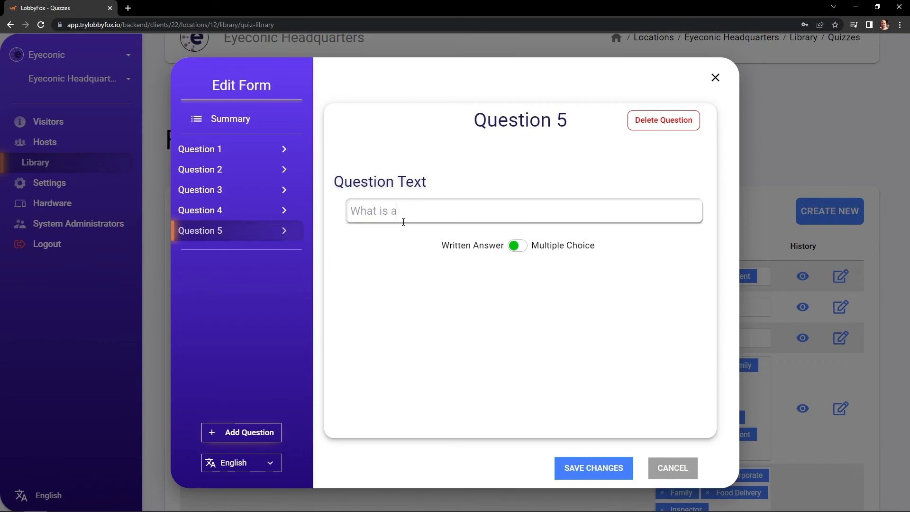
pyautogui.write('mail address we can reach you at?')
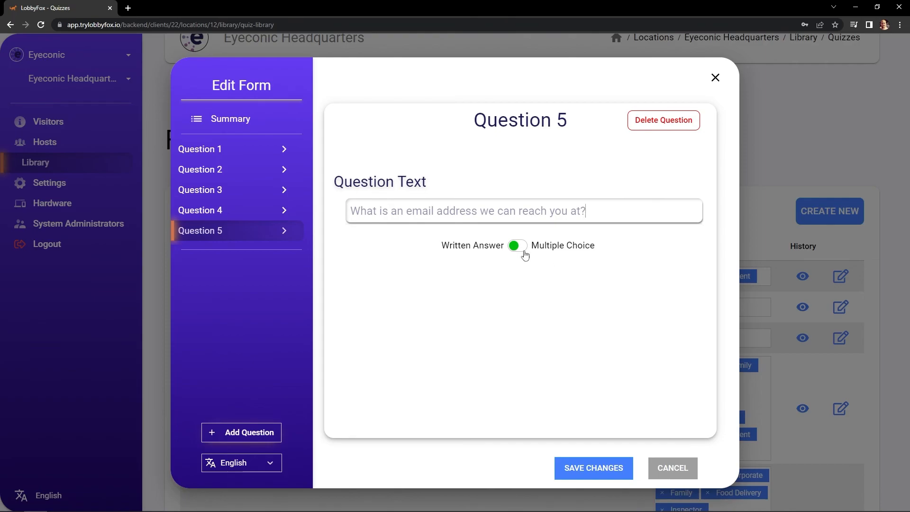
pyautogui.click(590, 472)
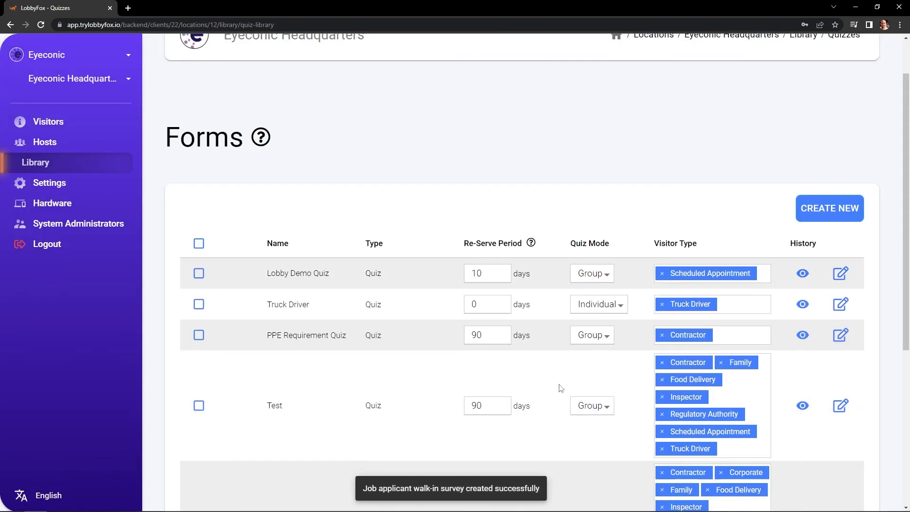
# Step: Assign the Job applicant walk-in survey to the Walk In visitor type
pyautogui.scroll(-5, 560, 384)
pyautogui.click(706, 444)
pyautogui.scroll(-1, 691, 473)
pyautogui.scroll(-5, 691, 472)
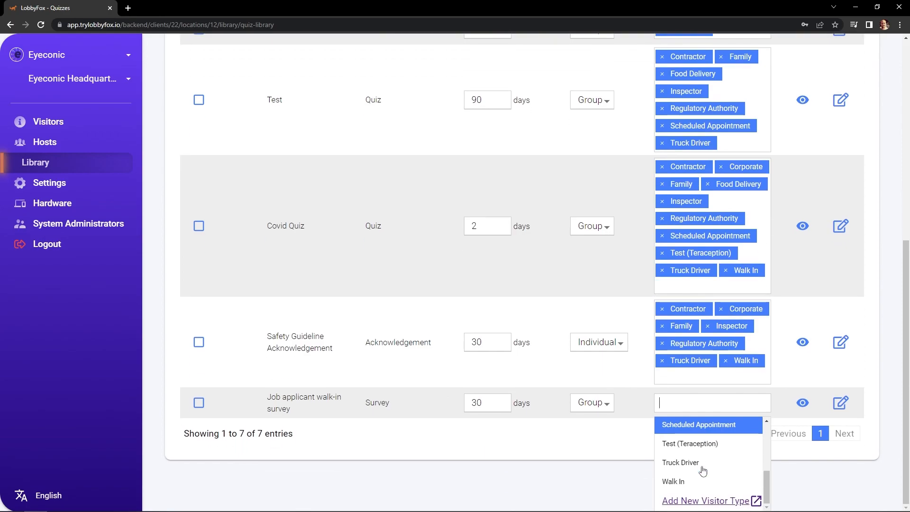
pyautogui.click(681, 483)
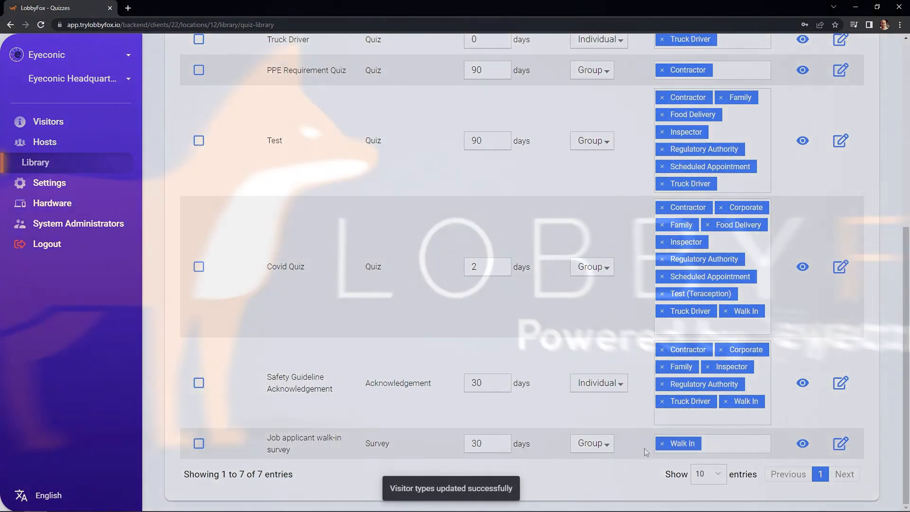